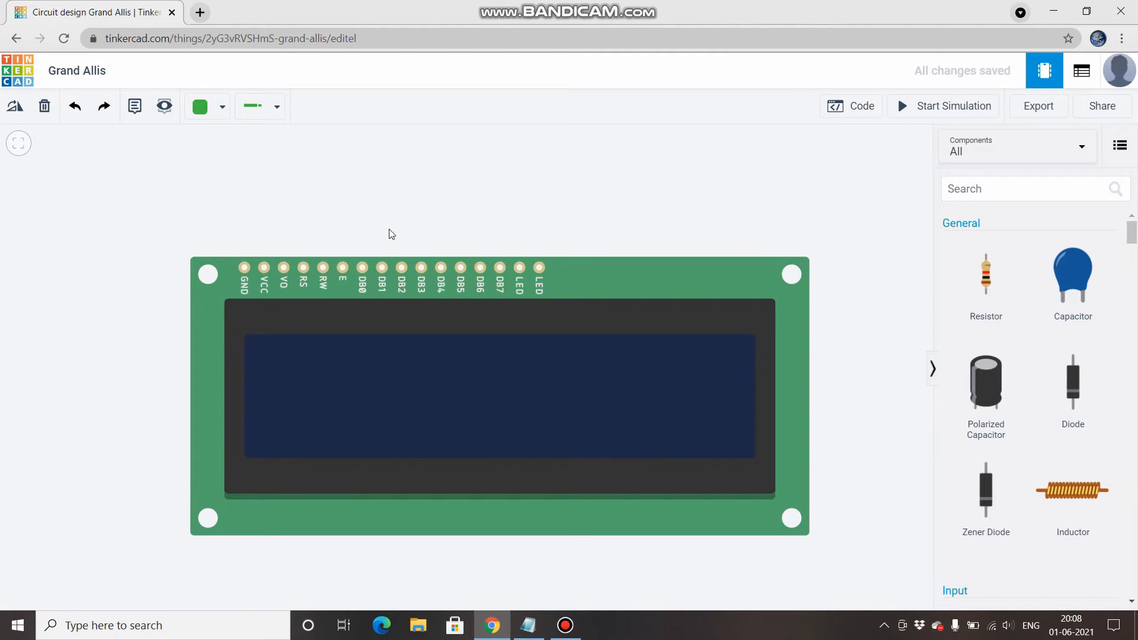
Step: In the Notepad command list, add the arguments 16,2 to LCD.begin, 0,0 to LCD.setCursor and empty quotation marks to LCD.print
left_click_drag(500, 208, 492, 207)
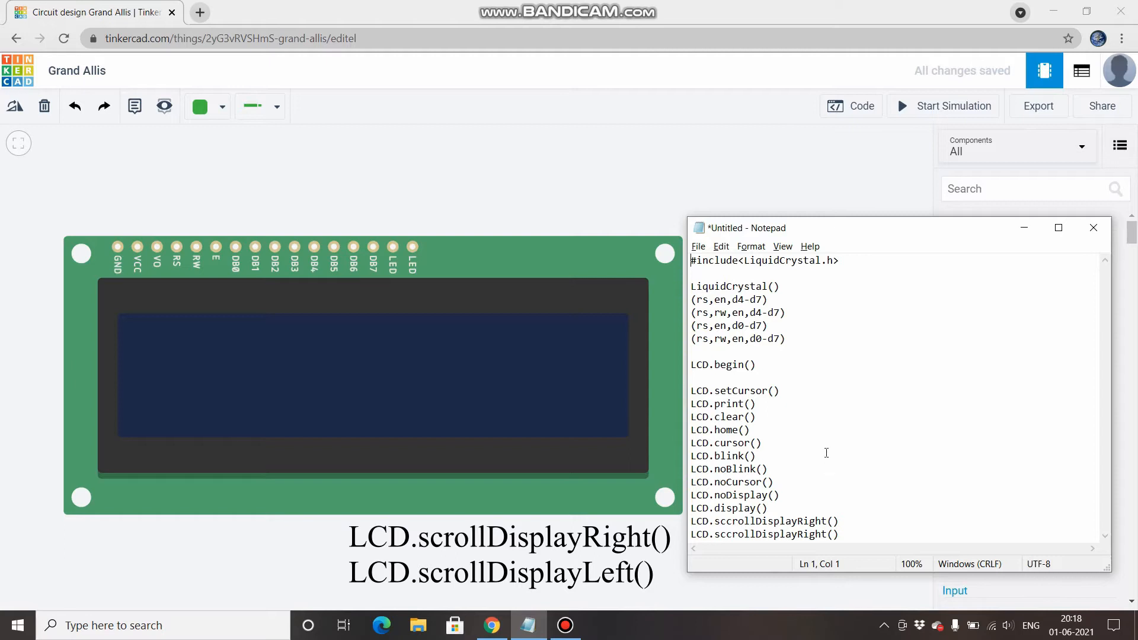
left_click_drag(696, 261, 860, 265)
left_click(866, 267)
left_click(752, 365)
type("16,2")
left_click(776, 389)
type("0,0")
left_click(751, 403)
type("\"\"")
Step: Correct the last two commands in the list to LCD.scrollDisplayRight() and LCD.scrollDisplayLeft()
left_click(829, 534)
key("BackSpace")
key("BackSpace")
key("BackSpace")
key("BackSpace")
key("BackSpace")
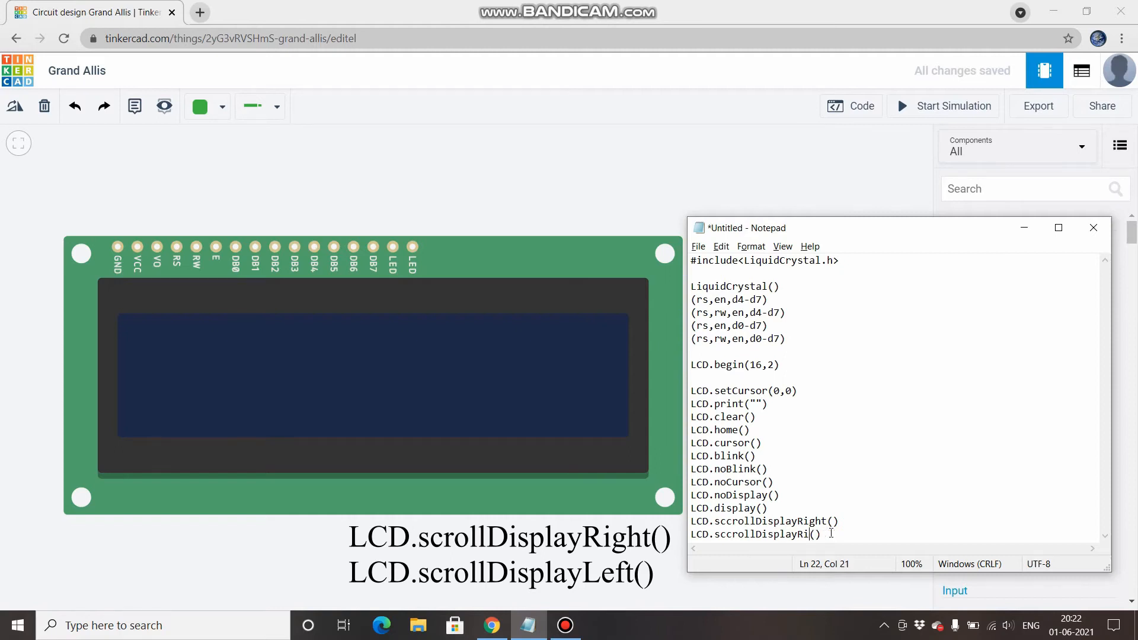
type("Left")
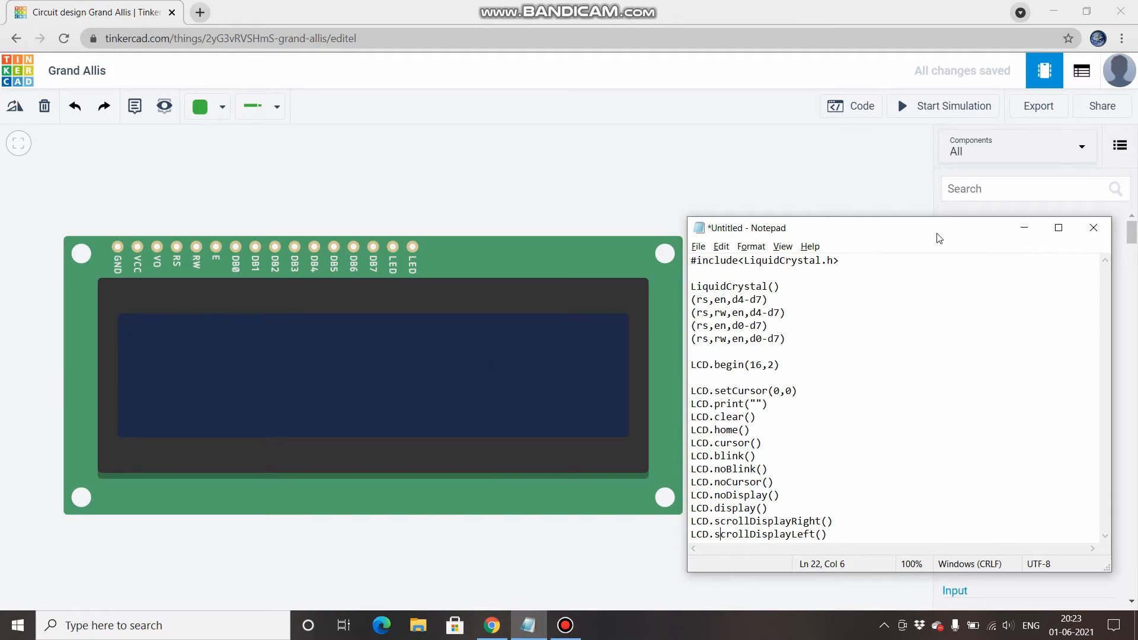
Step: Return to the Tinkercad circuit, search the components for "ard" and place an Arduino Uno R3 beside the LCD
left_click(1024, 229)
scroll(715, 394, "down", 2)
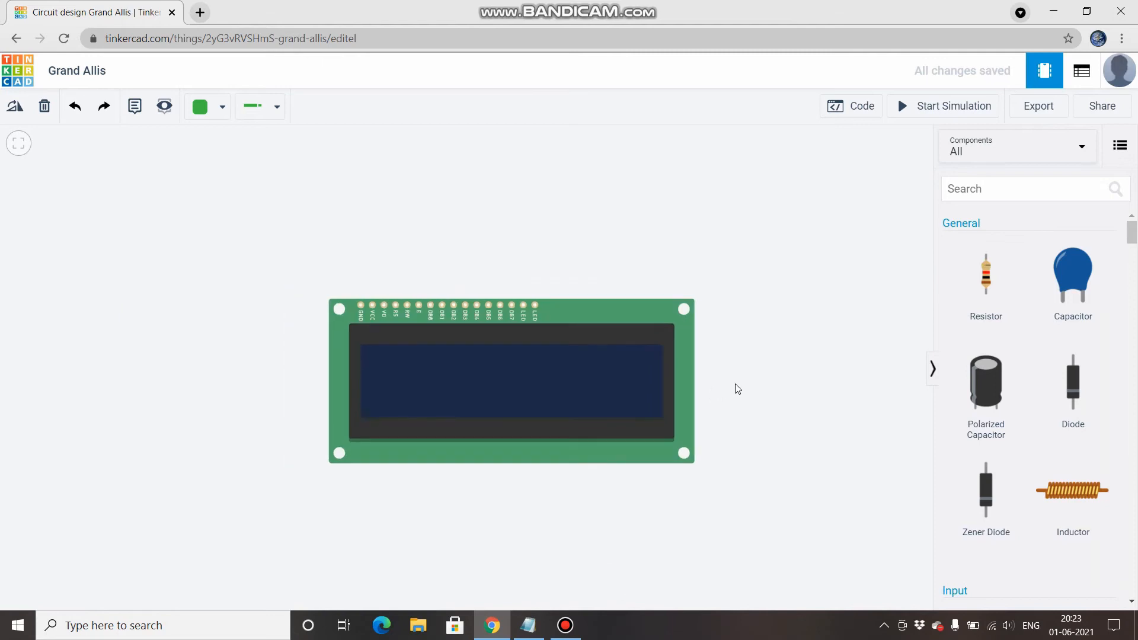
left_click_drag(736, 389, 778, 403)
left_click(1074, 196)
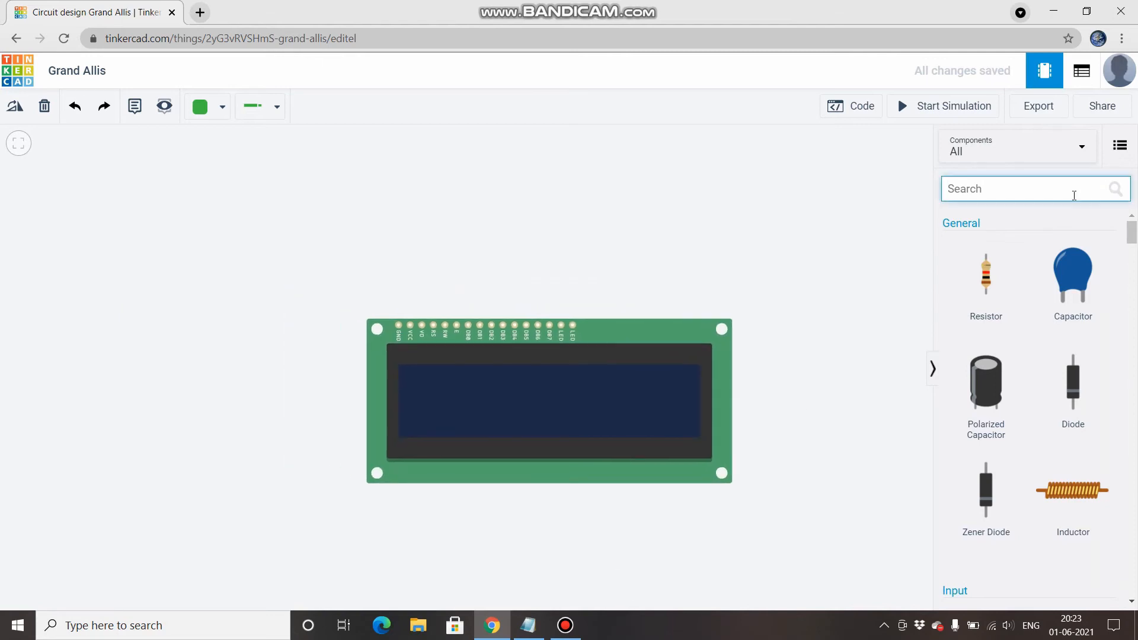
type("ardi")
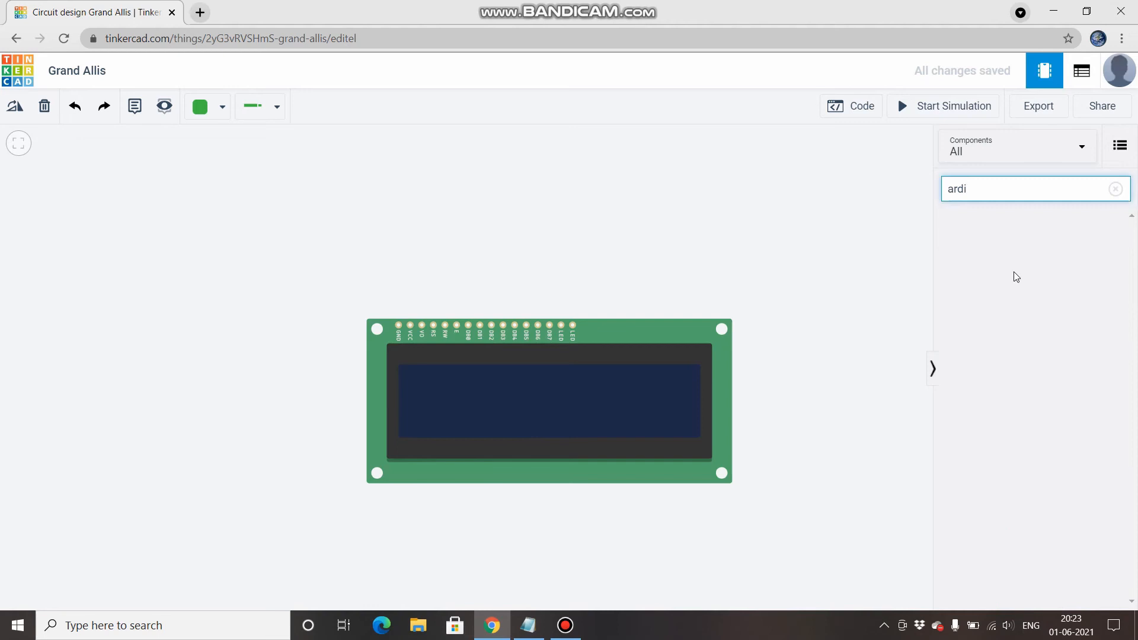
key("BackSpace")
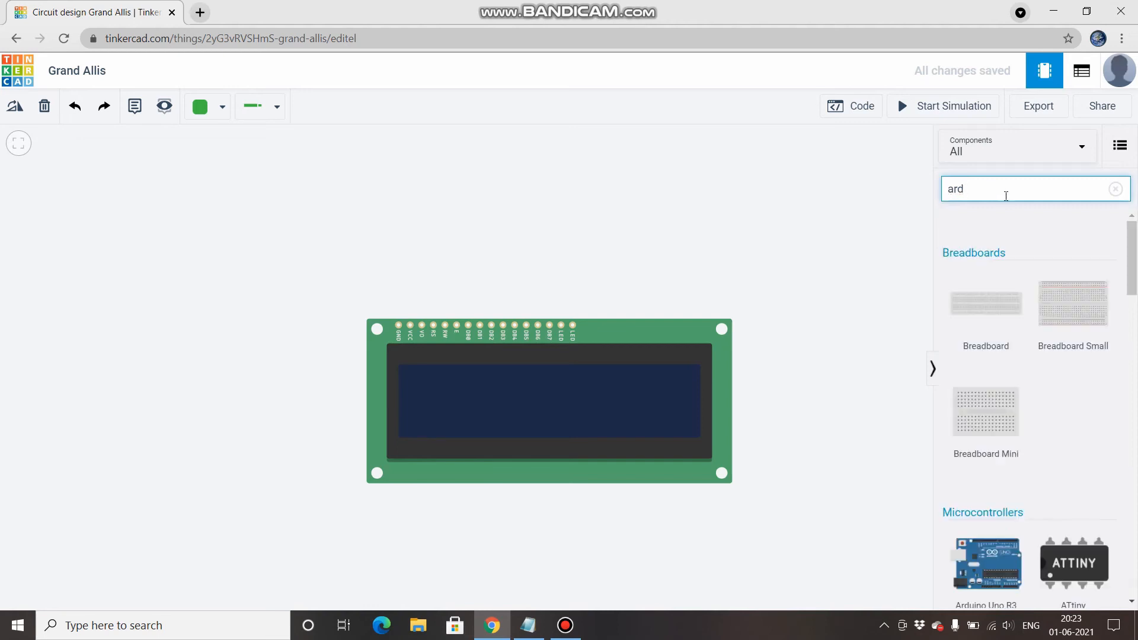
left_click_drag(1003, 553, 196, 288)
Step: Place a small breadboard directly above the LCD and move the Arduino up so it sits level with the breadboard
left_click_drag(411, 544, 517, 567)
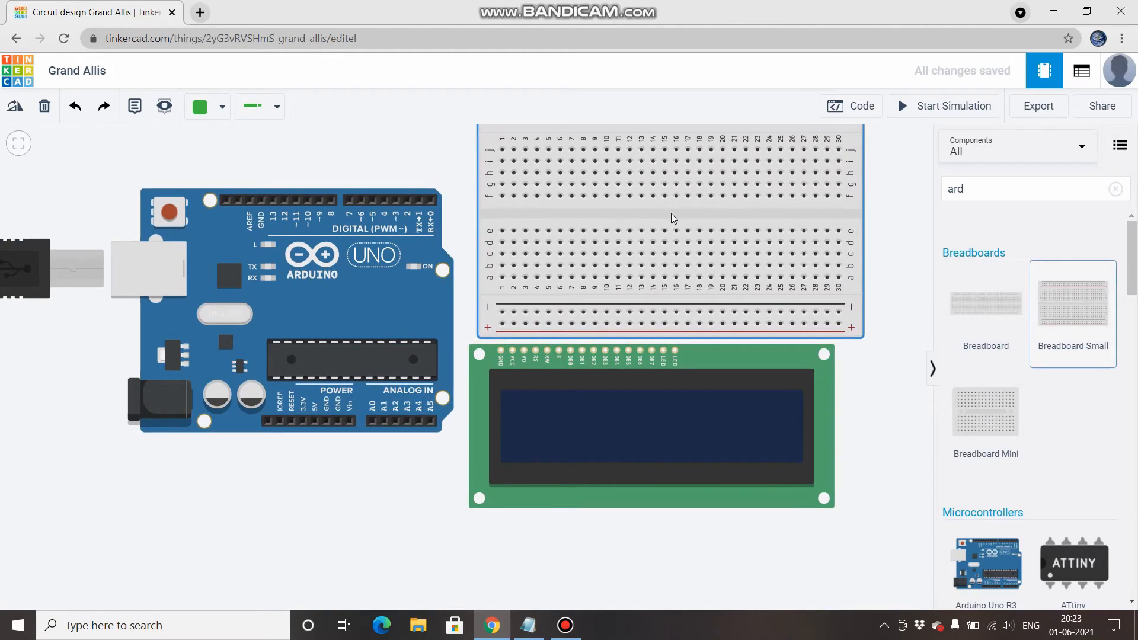
left_click(671, 214)
left_click_drag(422, 479, 388, 578)
left_click_drag(309, 421, 321, 298)
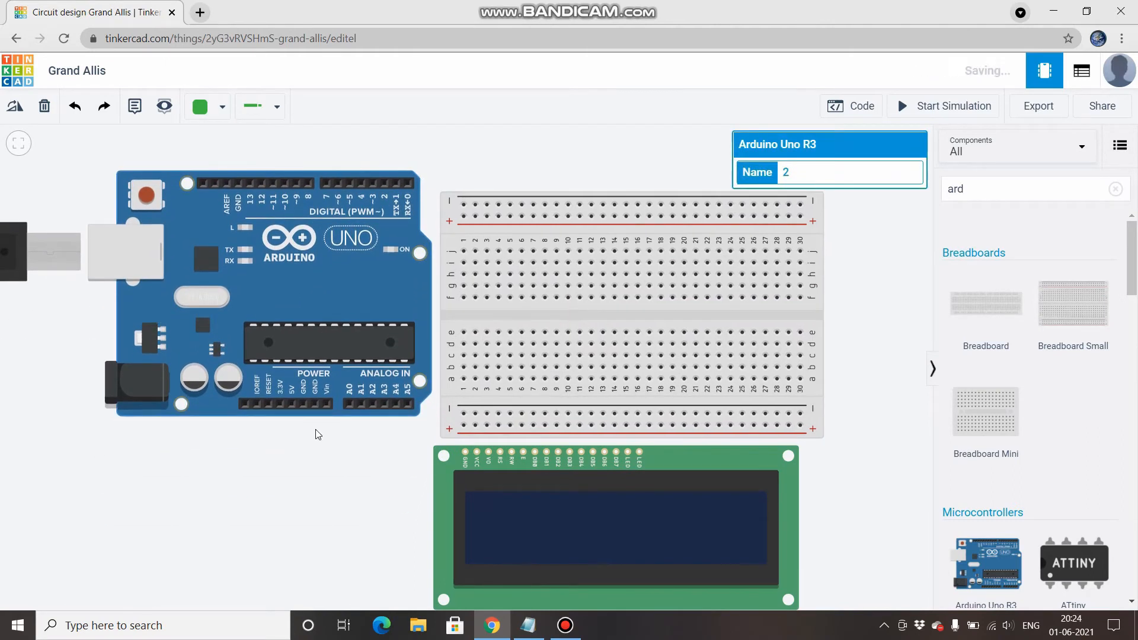
Step: Wire the Arduino's 5V pin to the breadboard's lower positive rail and its GND pin to the lower negative rail
left_click(292, 405)
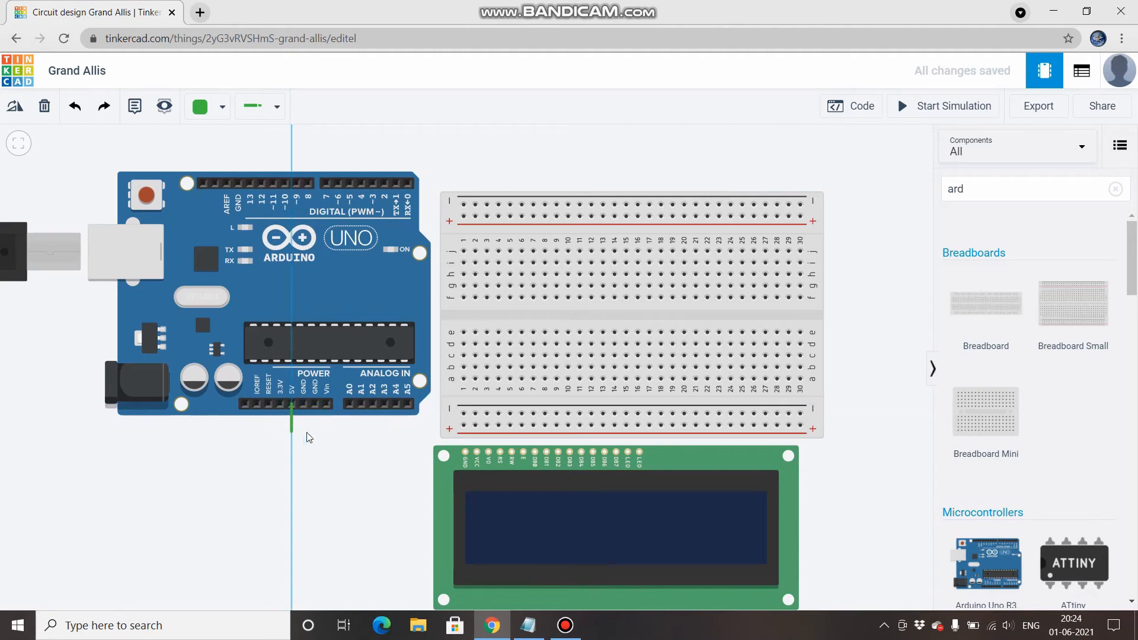
left_click(465, 425)
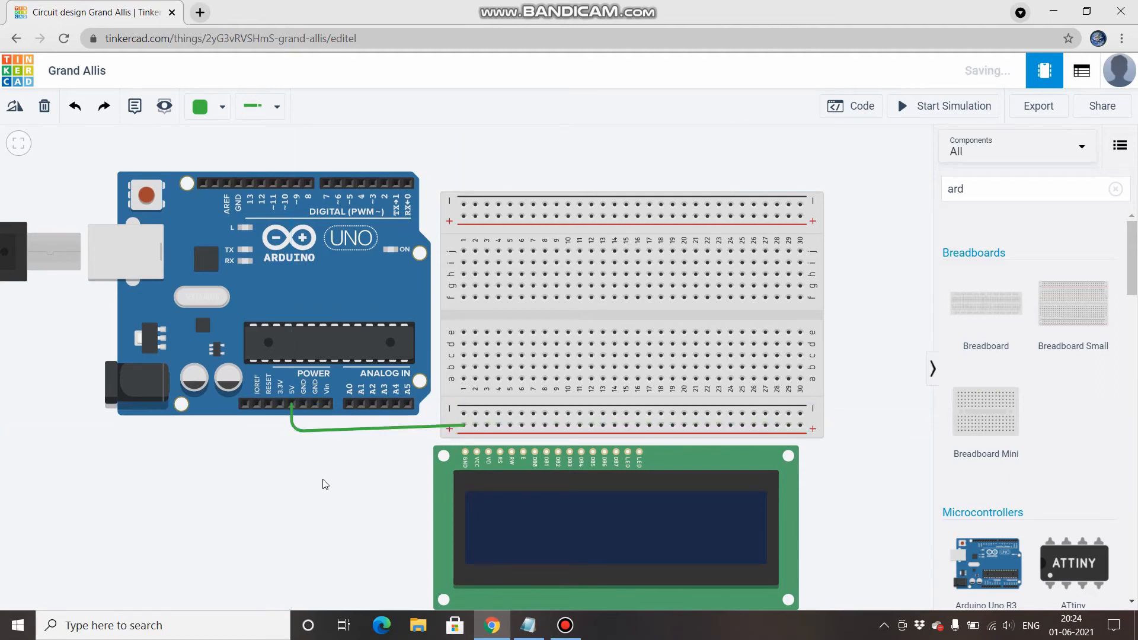
left_click(301, 408)
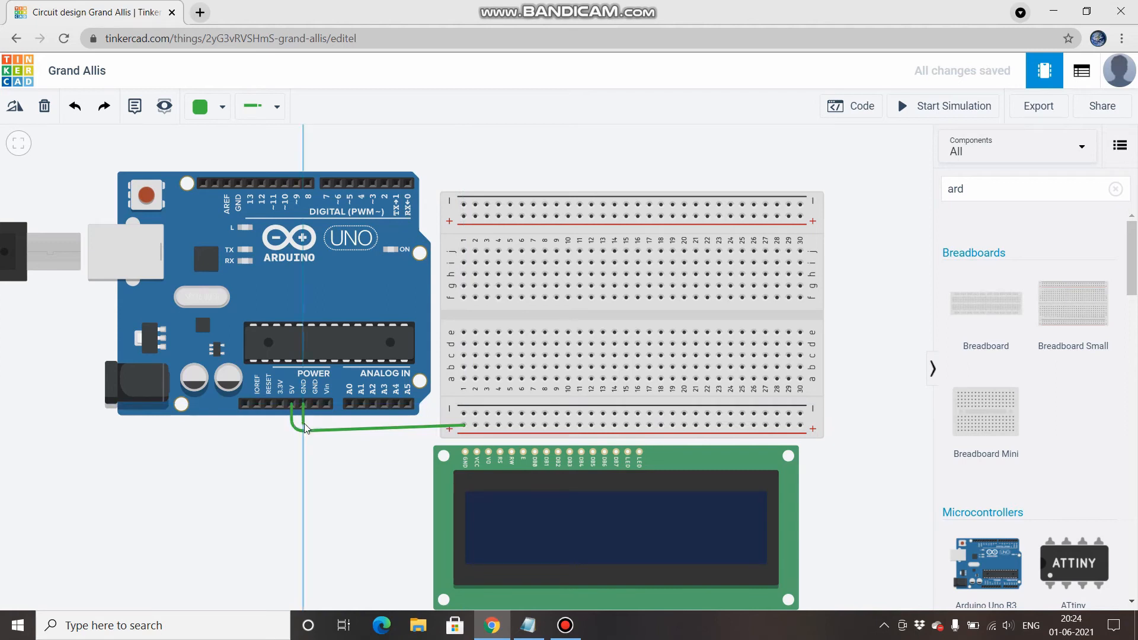
left_click(304, 423)
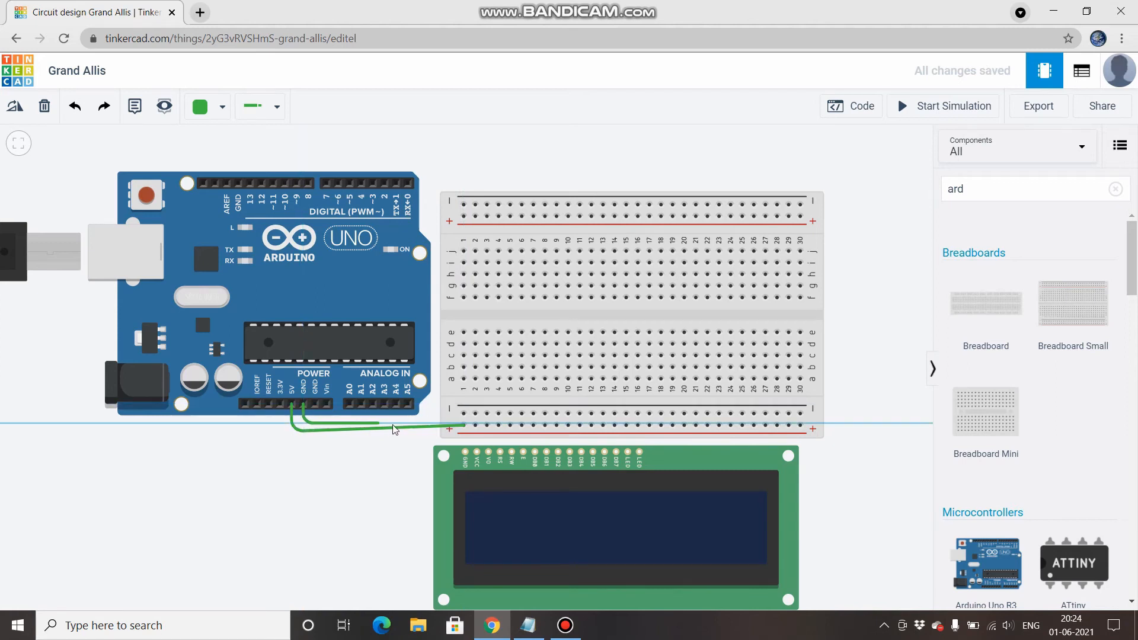
left_click(464, 413)
Step: Color the Arduino's GND wire black and its 5V wire red
left_click(216, 107)
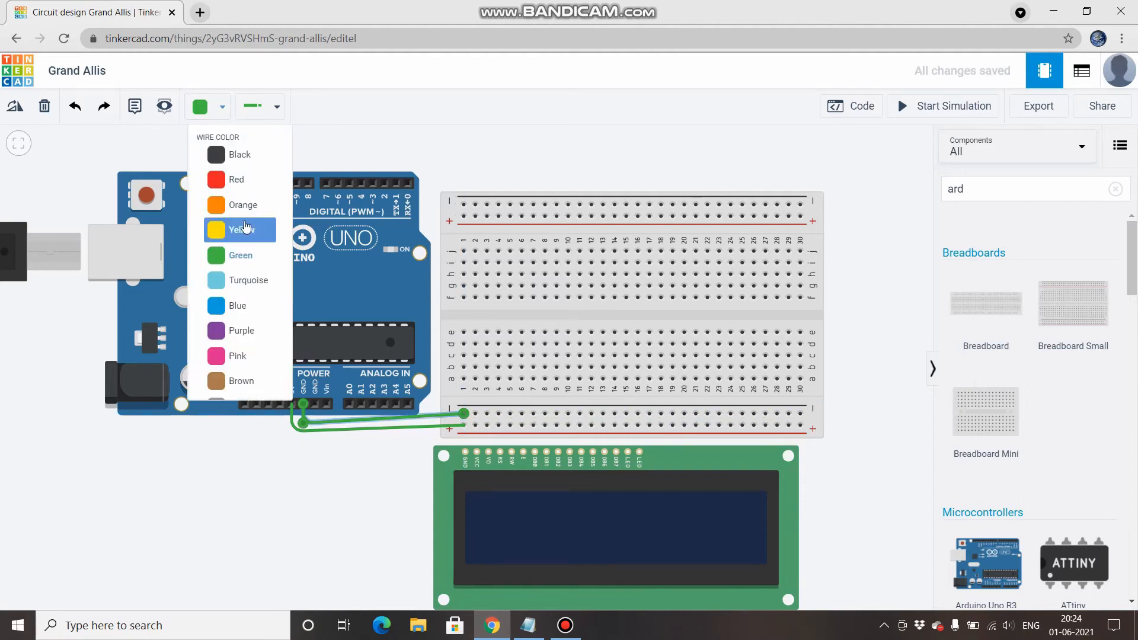
left_click(236, 155)
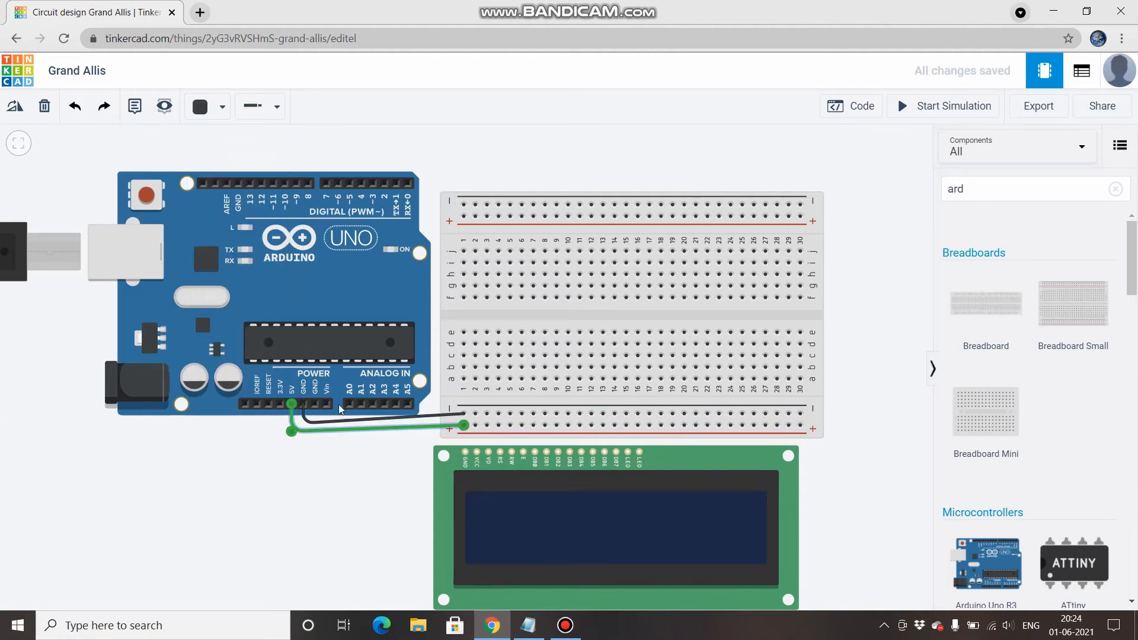
left_click(201, 107)
left_click(232, 178)
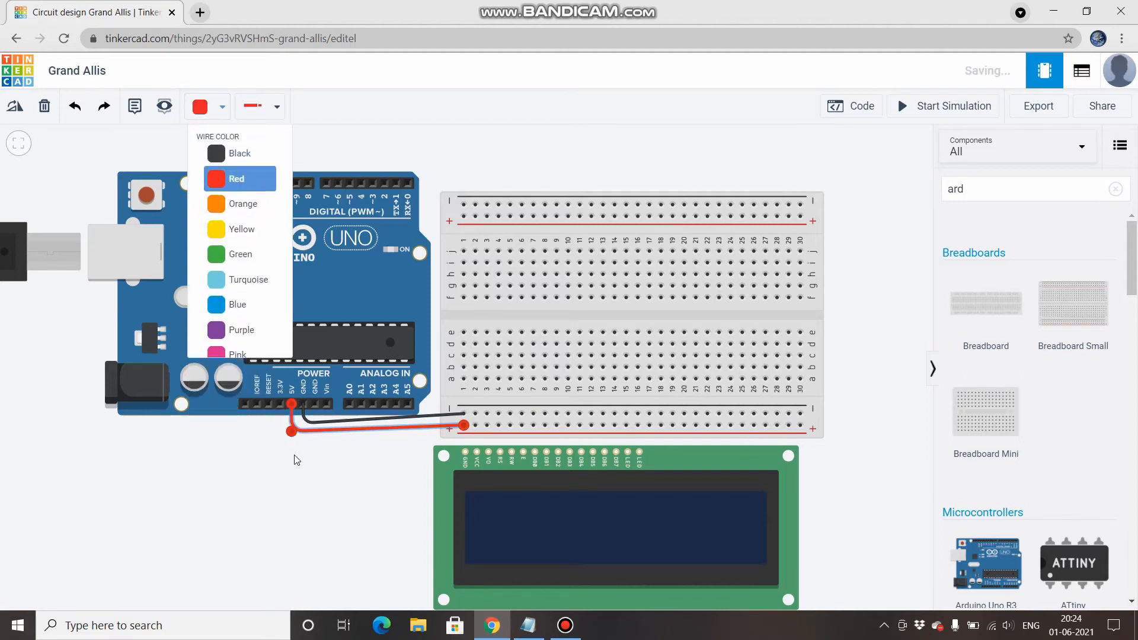
Step: Connect the breadboard's lower and upper positive rails with a red wire routed around the column 30 end
left_click(800, 426)
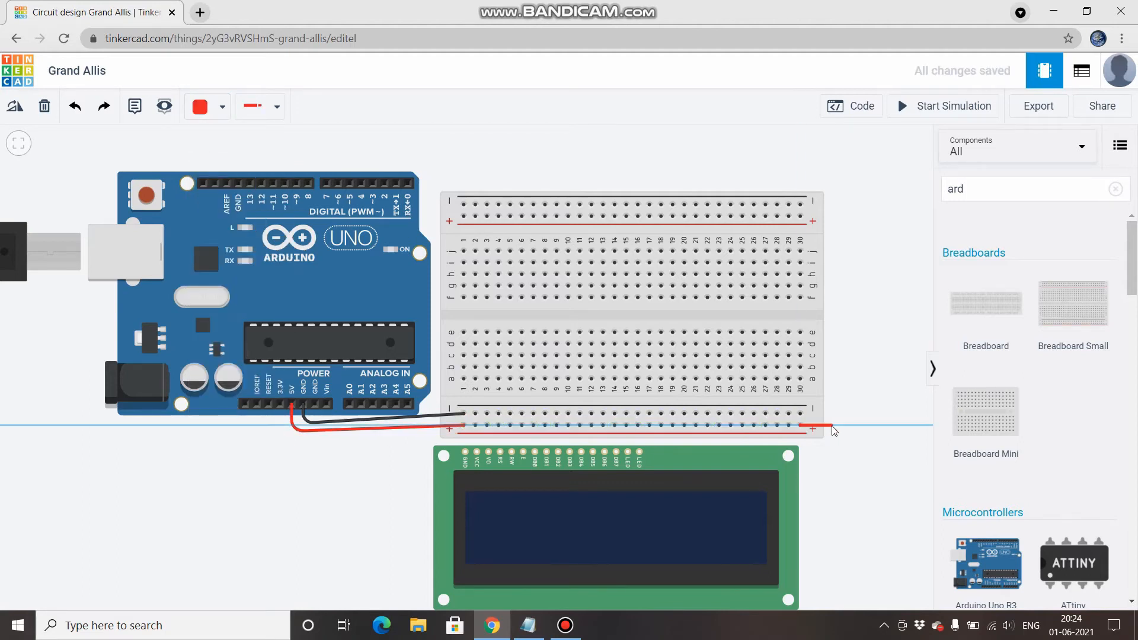
left_click(841, 426)
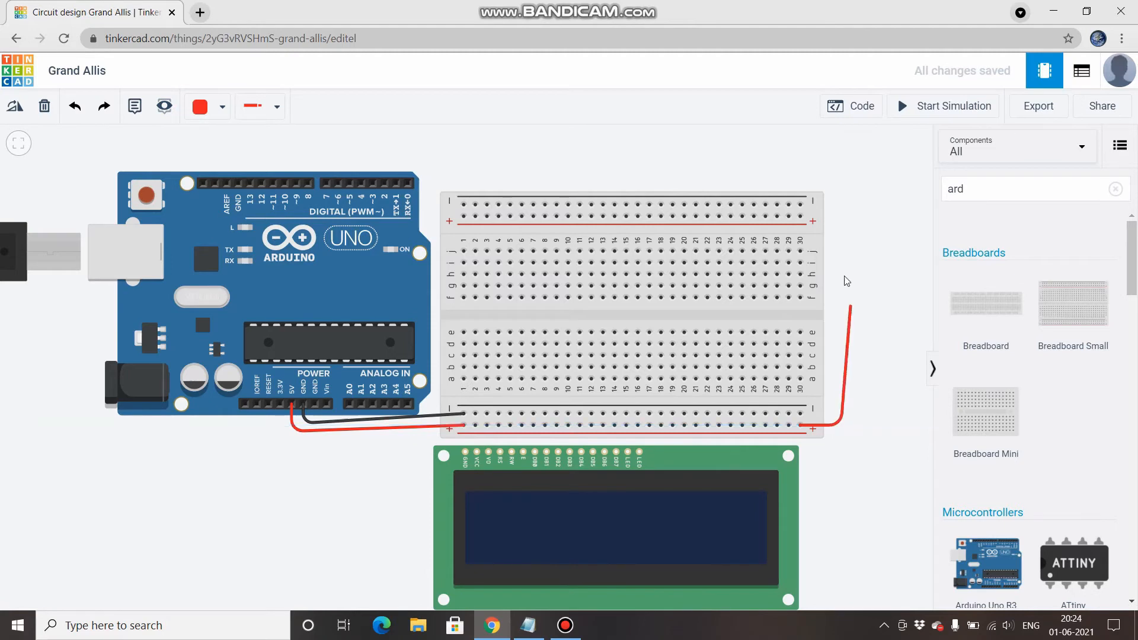
left_click(841, 218)
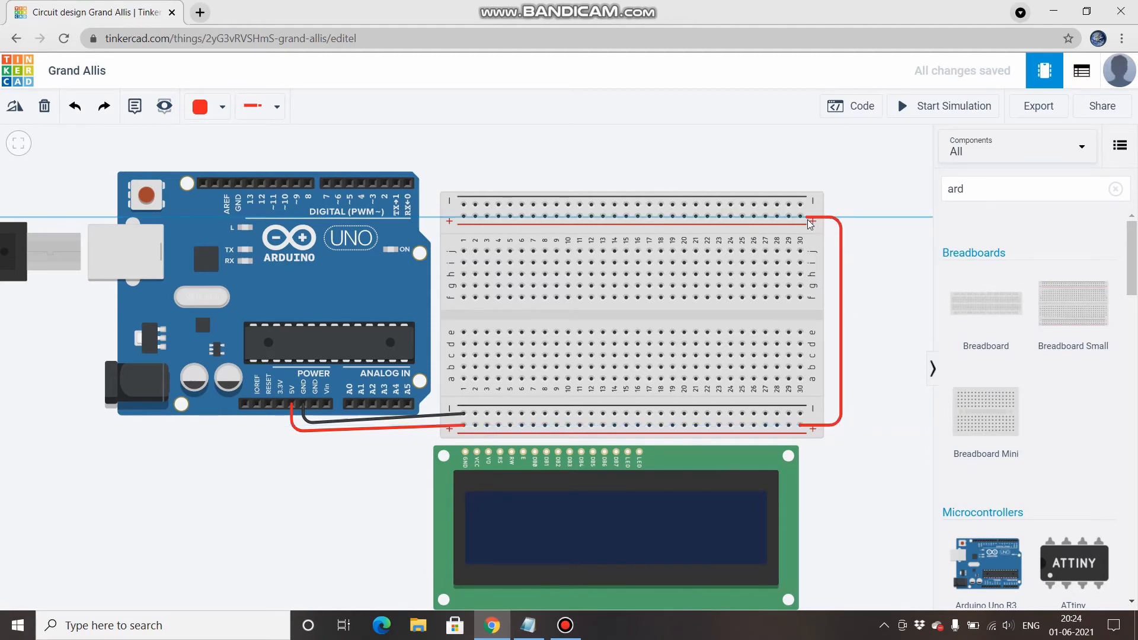
left_click(800, 217)
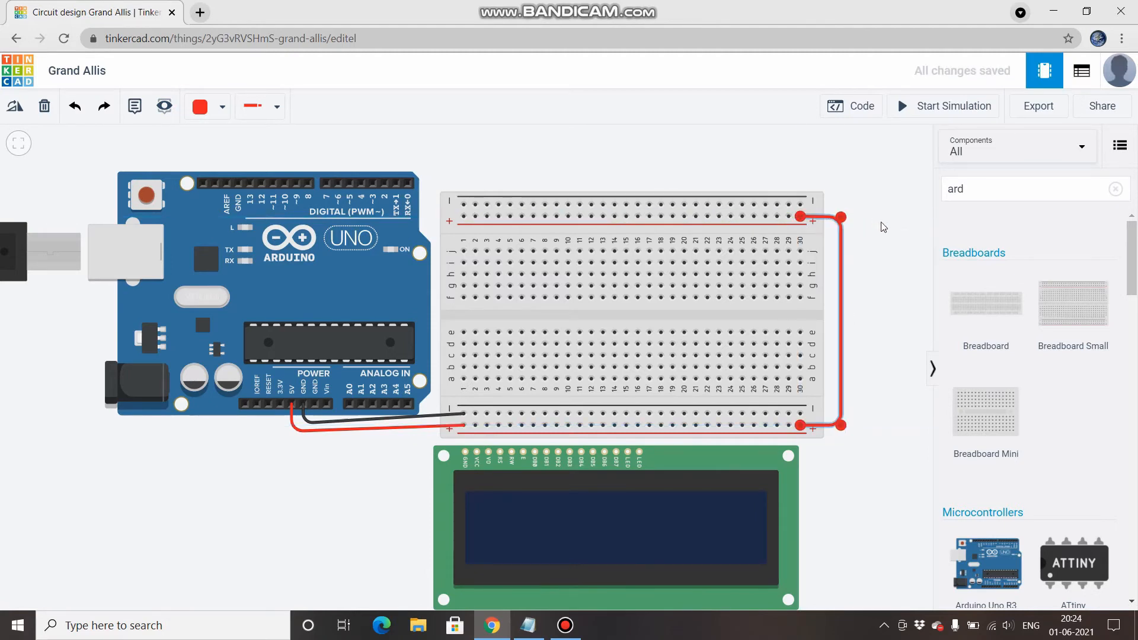
Step: Connect the lower and upper negative rails around the column 30 end and color that wire black
left_click(800, 413)
left_click(850, 410)
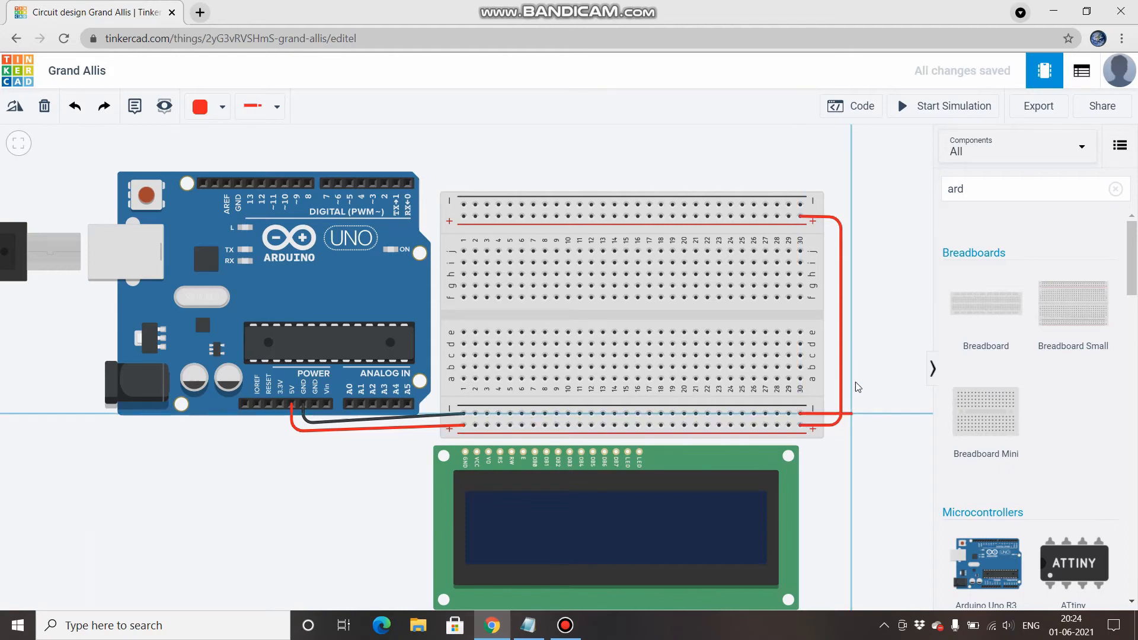
left_click(852, 201)
left_click(800, 205)
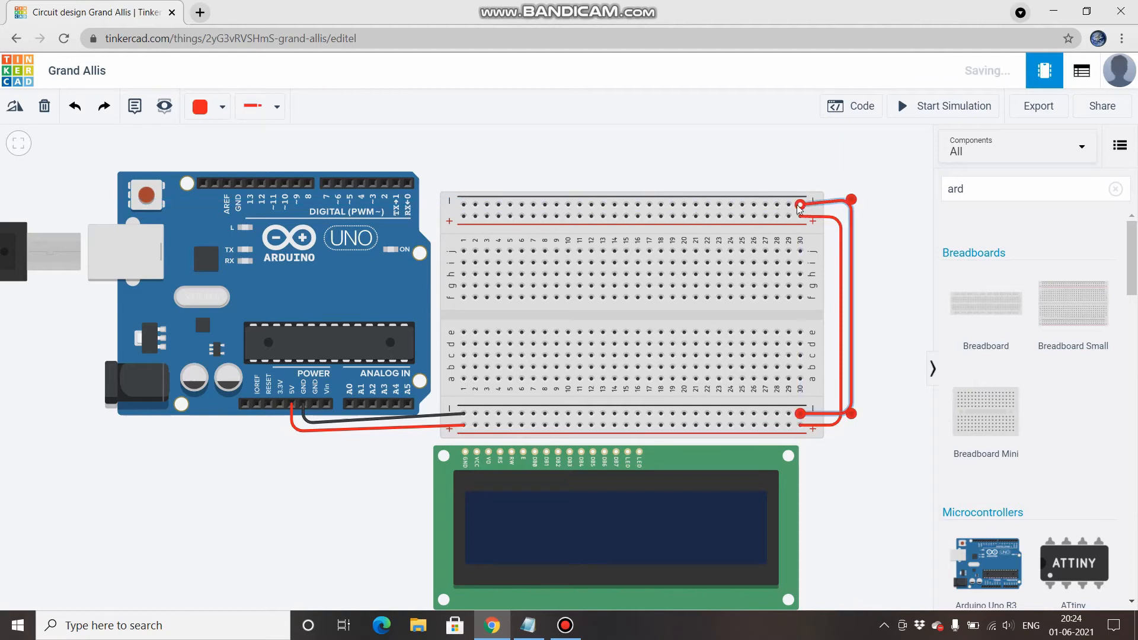
left_click(222, 117)
left_click(243, 153)
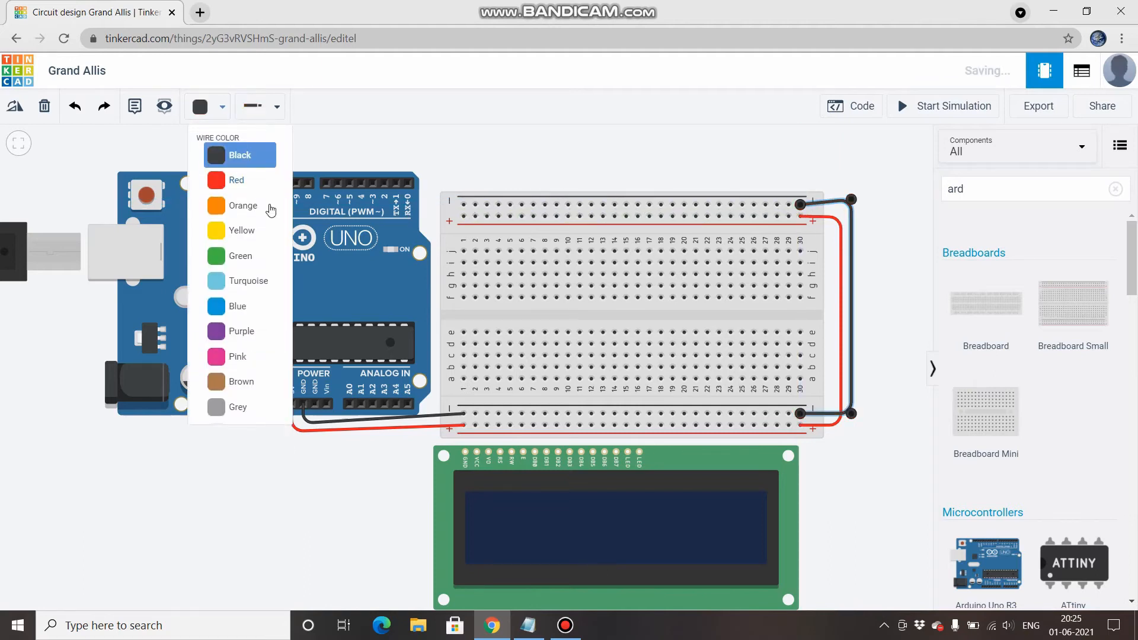
left_click(425, 507)
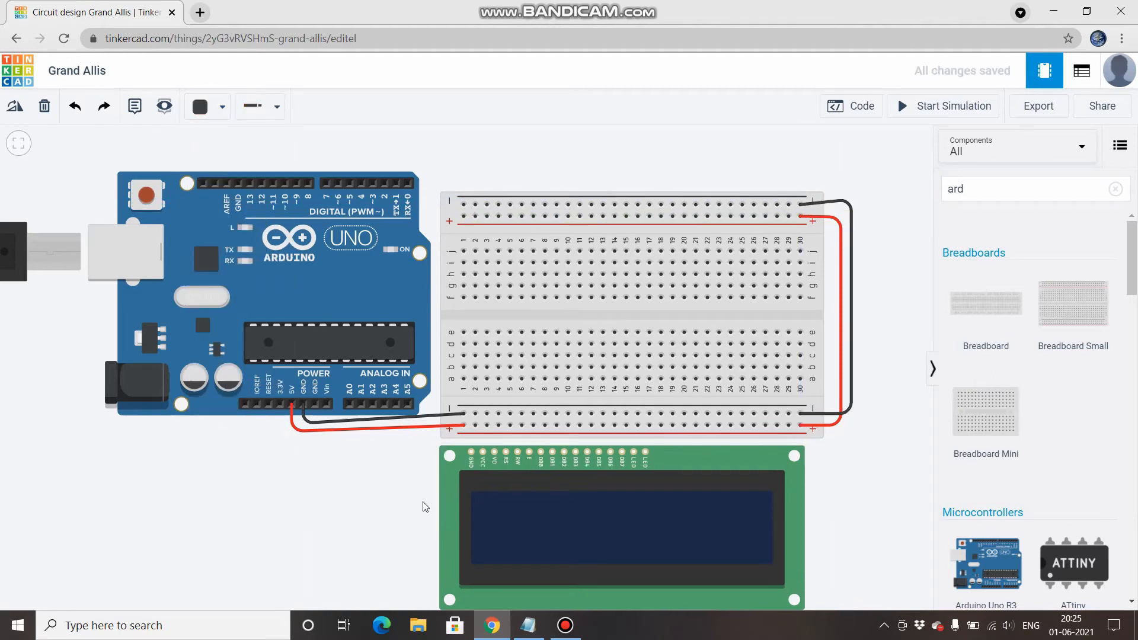
Step: Search the components for a potentiometer and place it on the breadboard with its pins in row e, columns 2 to 4
left_click(1115, 189)
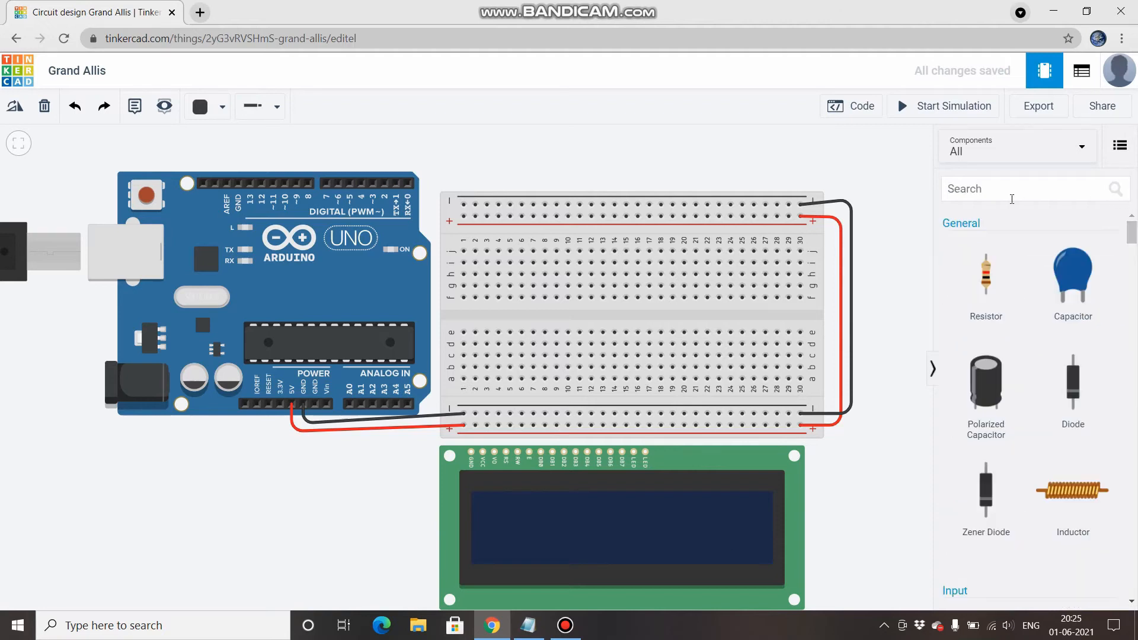
left_click(1012, 199)
type("pot")
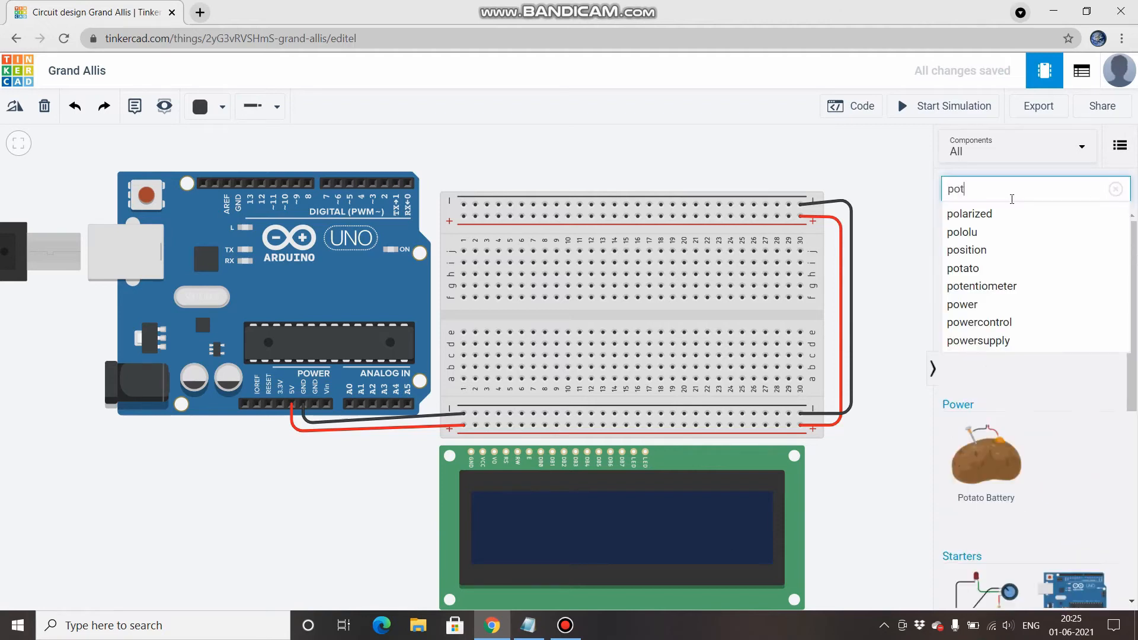
left_click(1008, 232)
left_click_drag(986, 308, 491, 336)
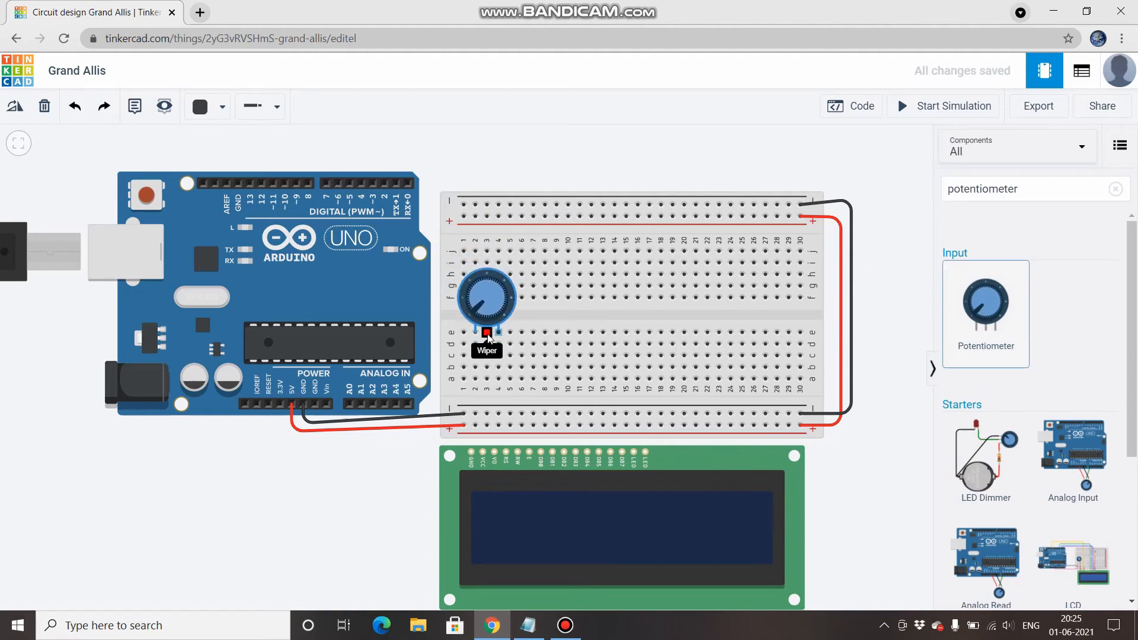
left_click(488, 336)
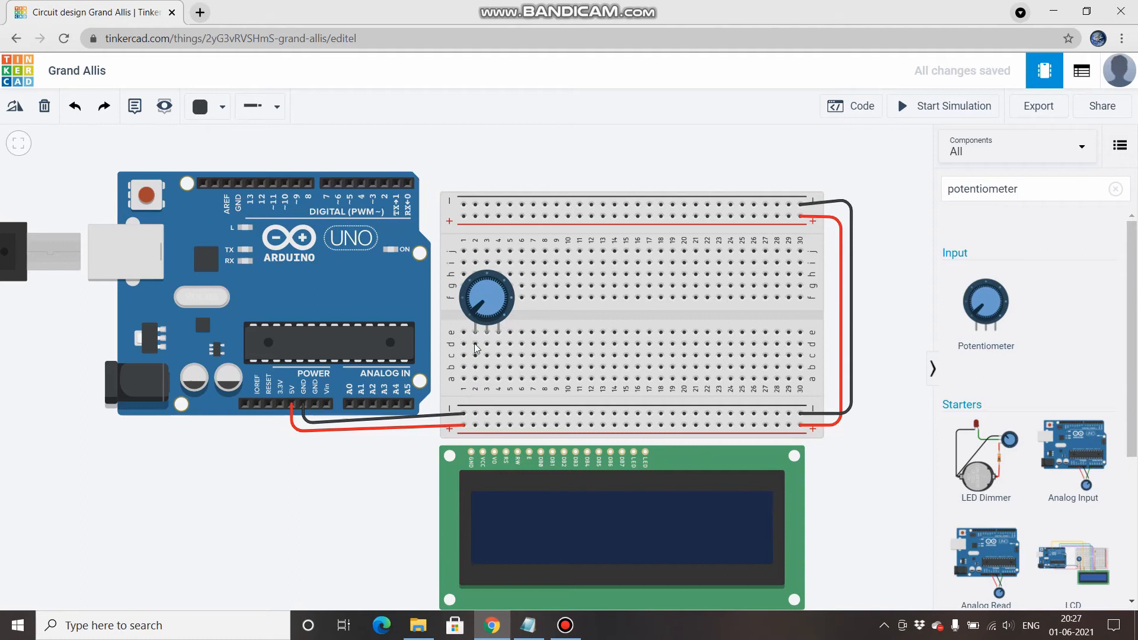
Step: Wire the potentiometer's outer pins with green wires, column 2 to the lower negative rail and column 4 to the lower positive rail
left_click(475, 378)
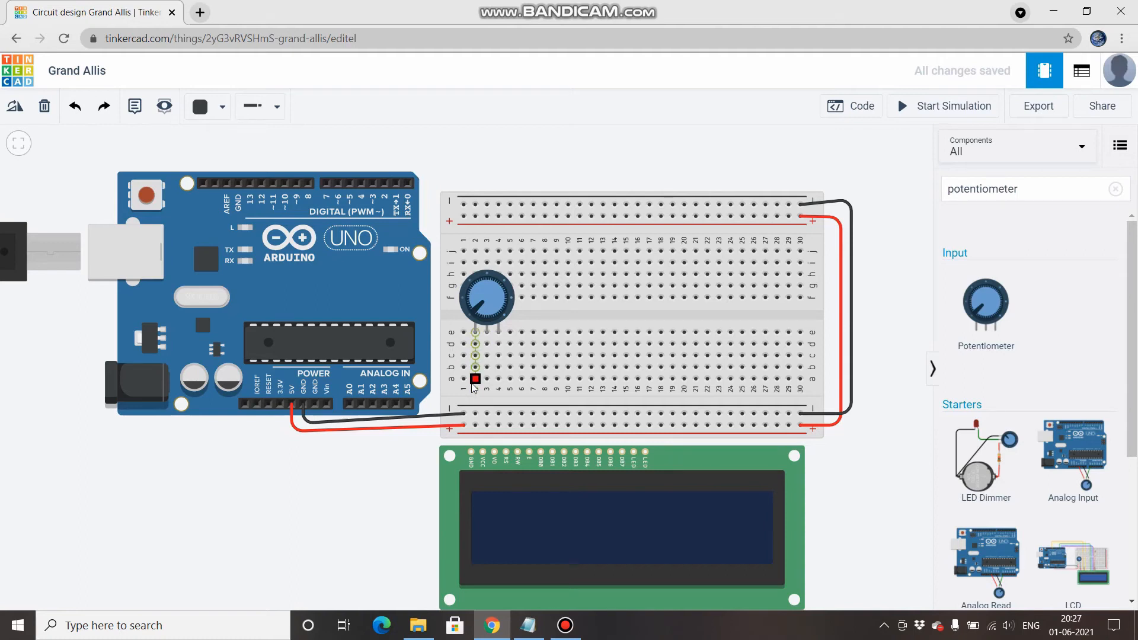
left_click(474, 413)
left_click(205, 108)
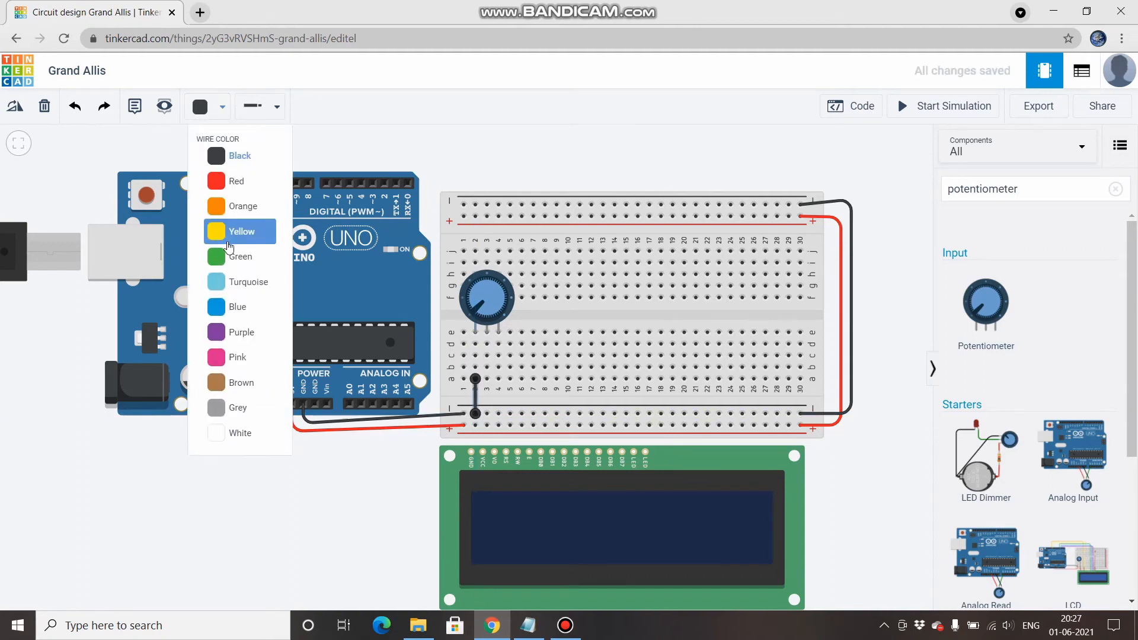
left_click(234, 268)
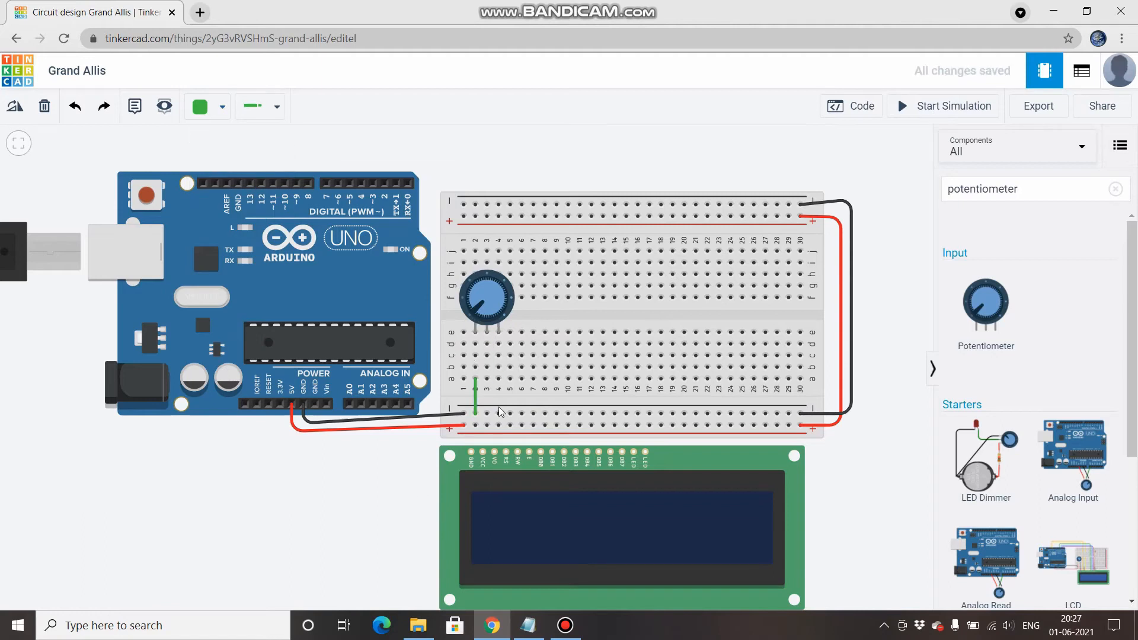
left_click(499, 378)
left_click(499, 425)
Step: Run a green wire from the potentiometer's wiper in column 3, with a bend, to the LCD's V0 pin
left_click(487, 382)
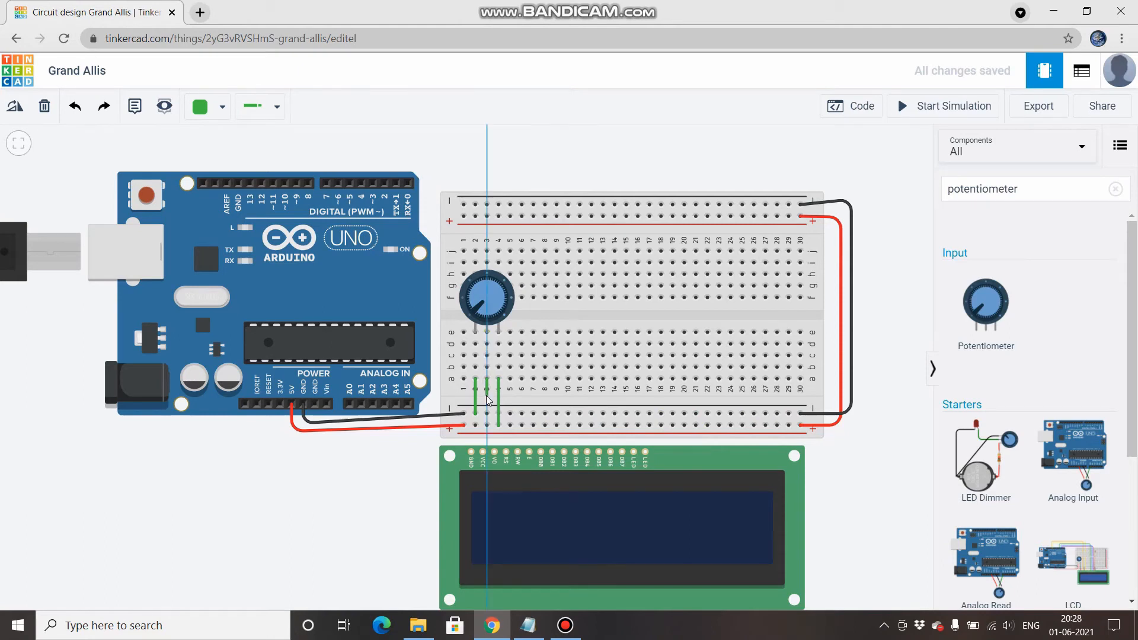
left_click(487, 396)
left_click(508, 395)
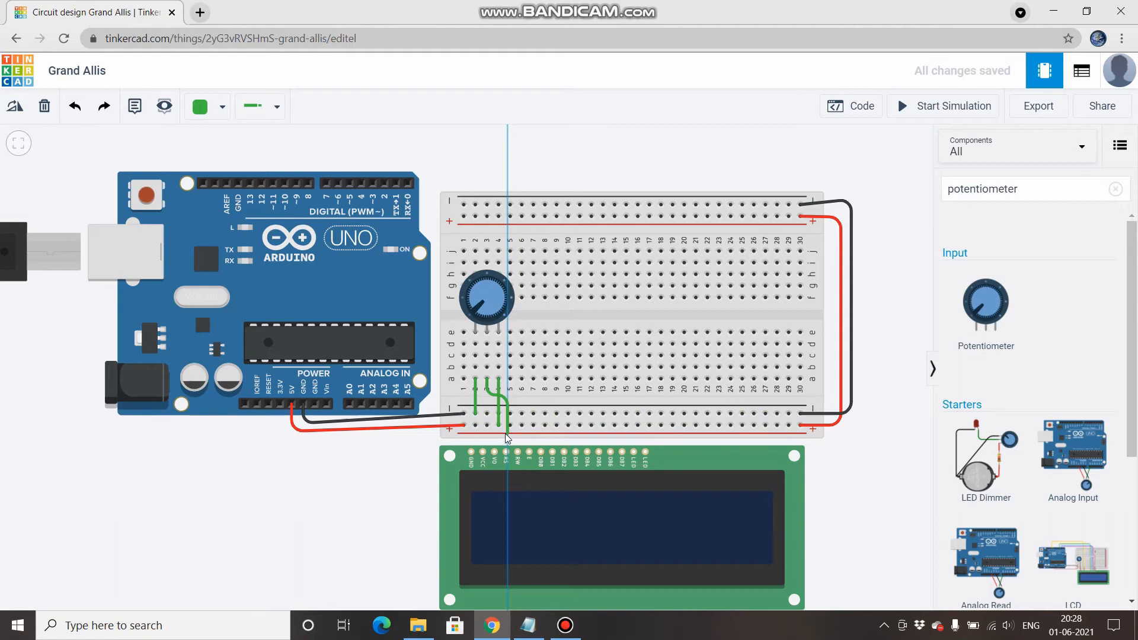
left_click(499, 448)
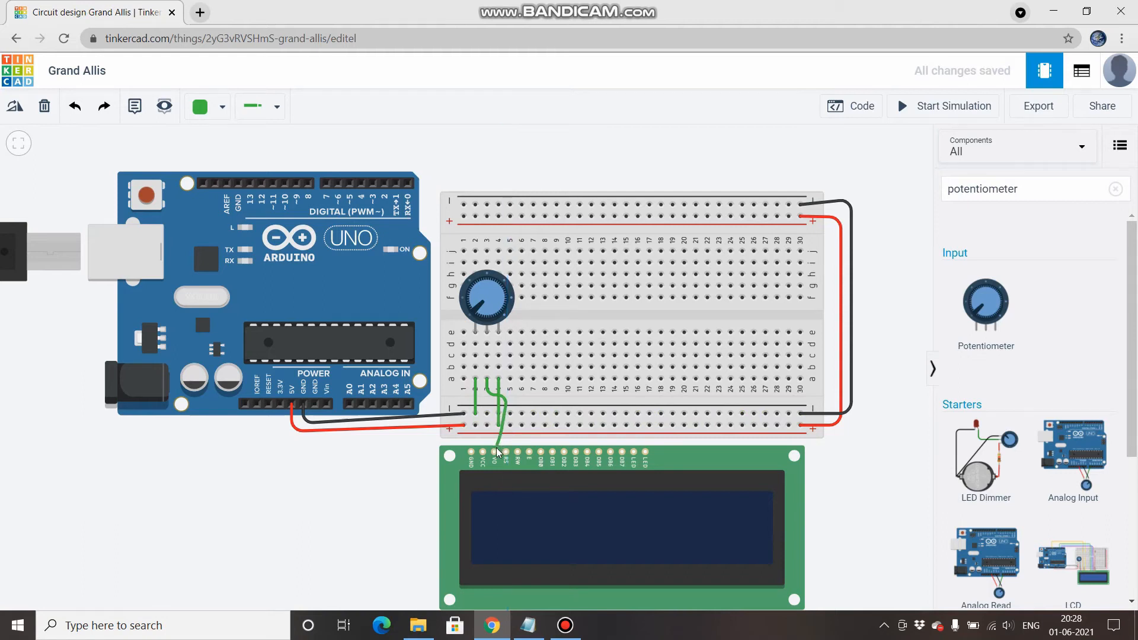
left_click(494, 453)
left_click(392, 510)
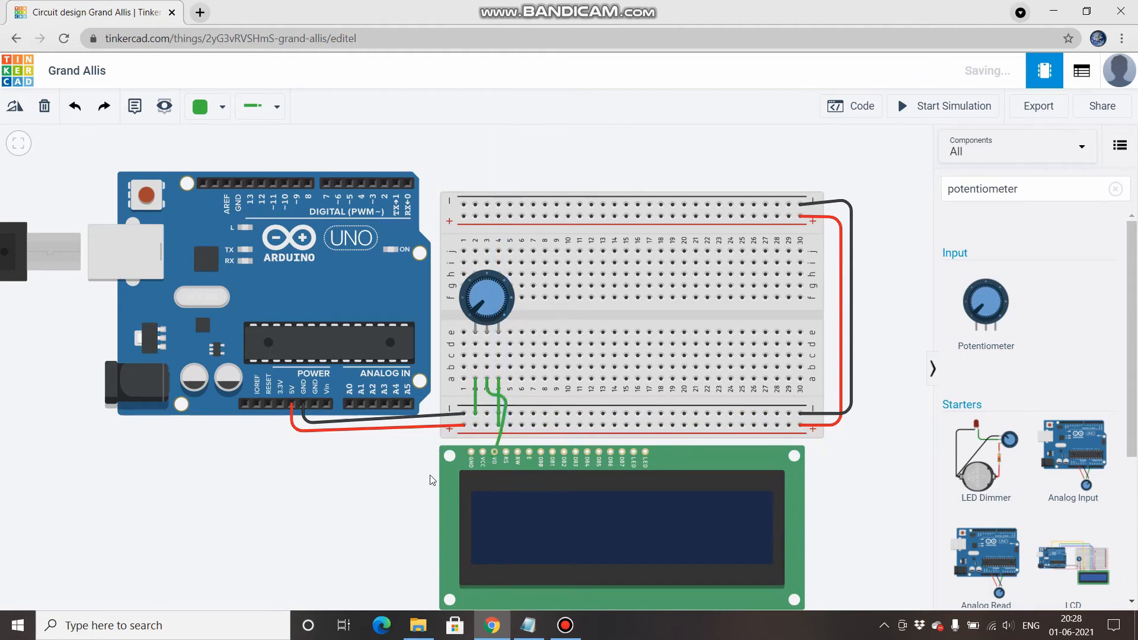
Step: Wire the LCD's GND pin to the lower negative rail and its VCC pin to the lower positive rail, both near column 3
left_click(472, 454)
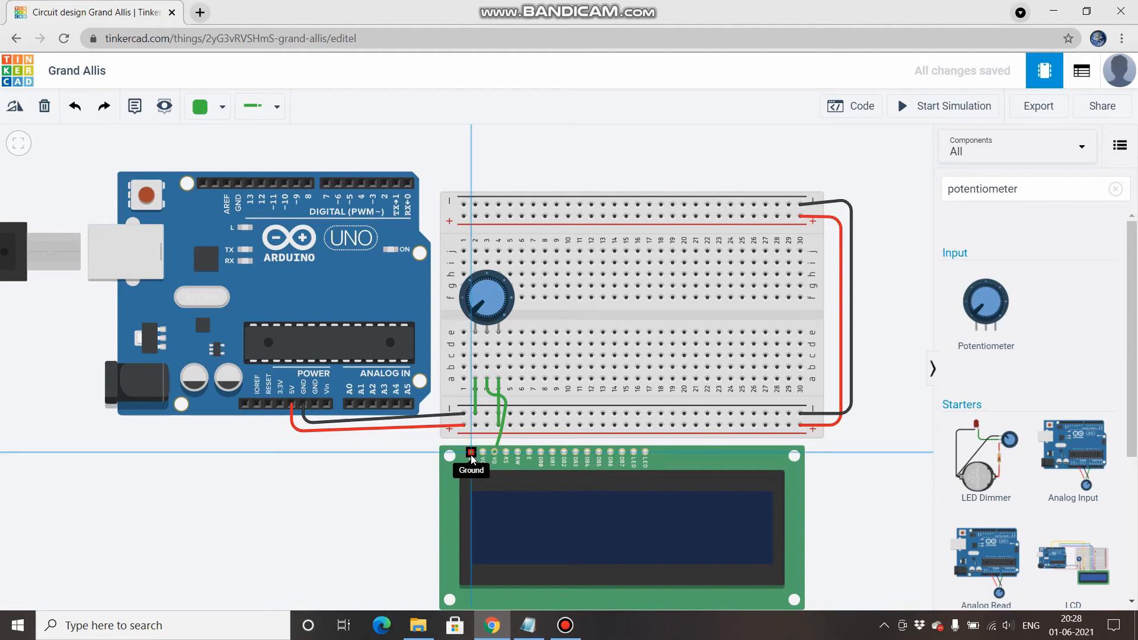
left_click(487, 415)
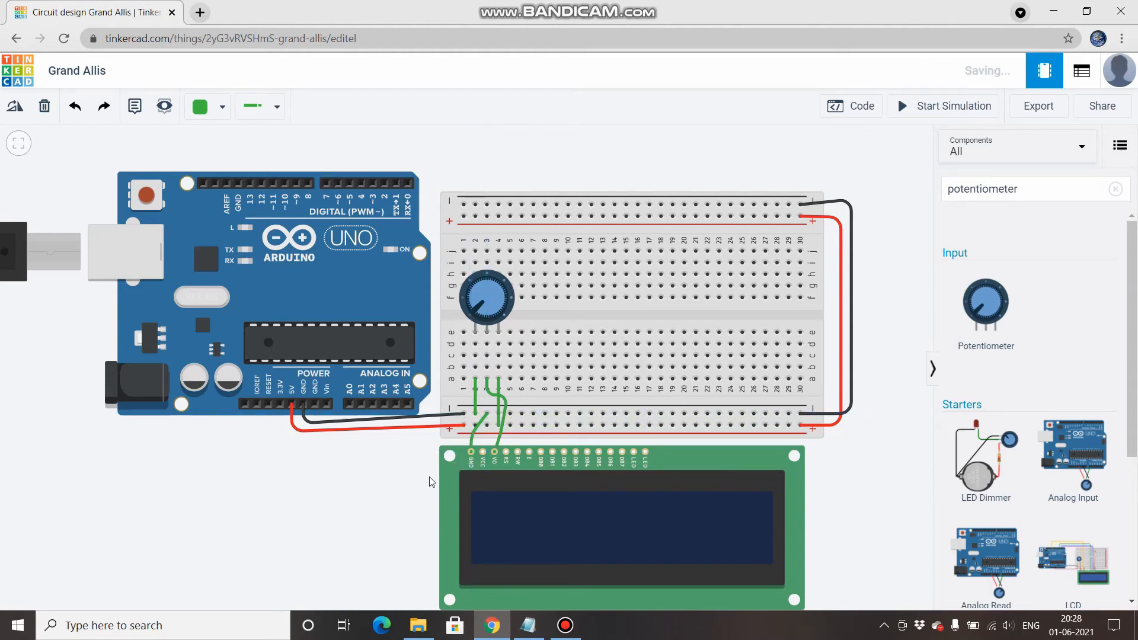
left_click(482, 453)
left_click(487, 425)
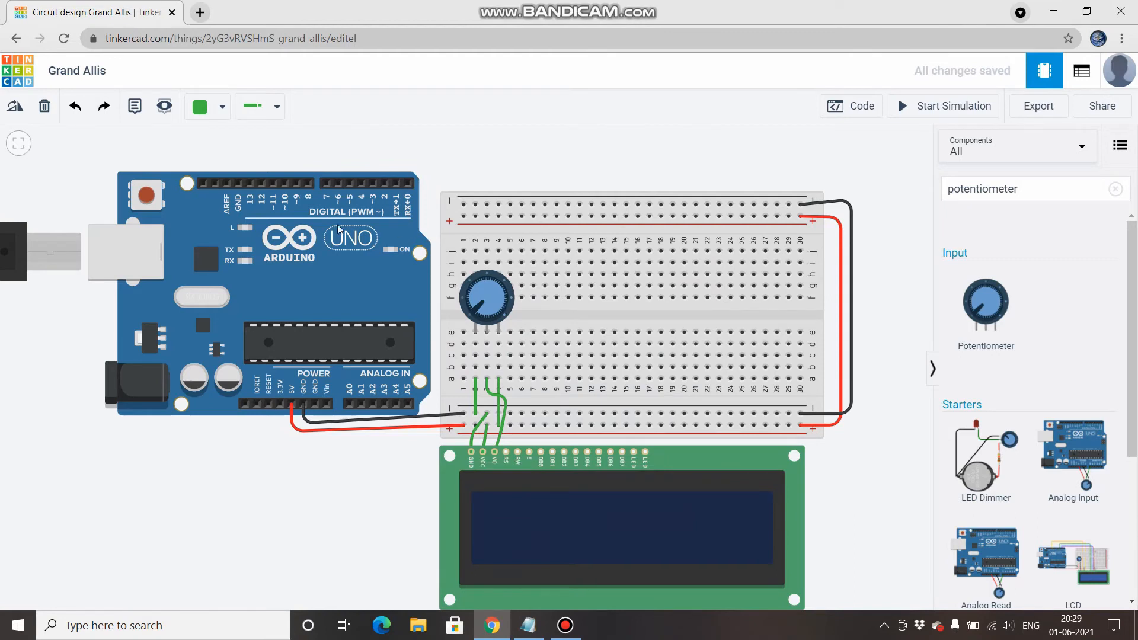
Step: Run a green wire from Arduino pin 12 over the top of the breadboard to column 7, ending in row e
left_click(262, 183)
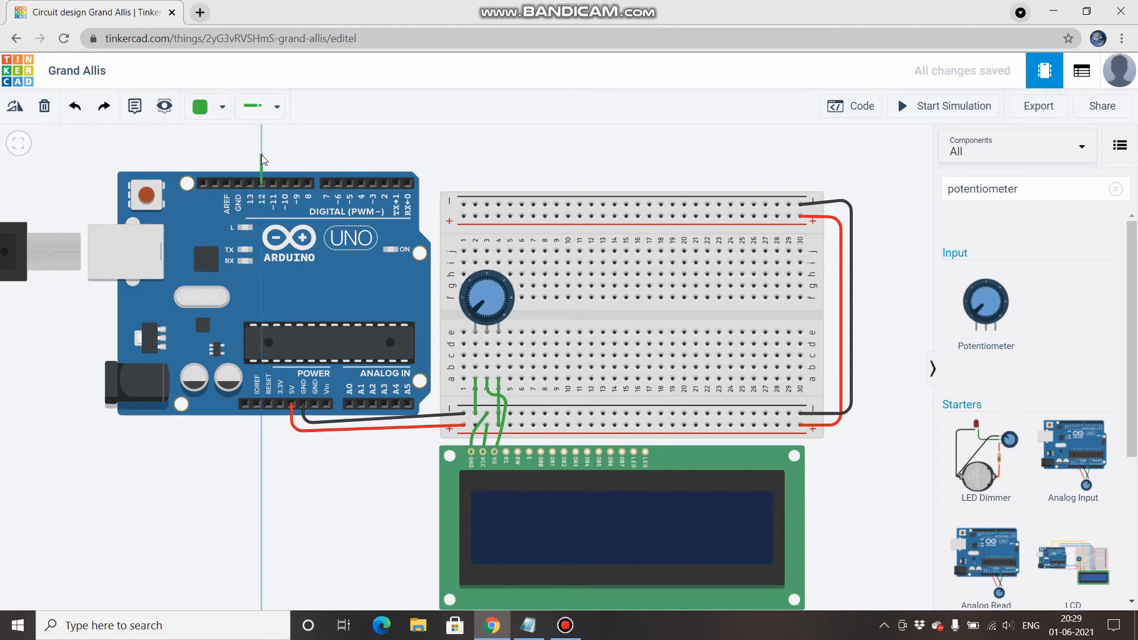
left_click(261, 155)
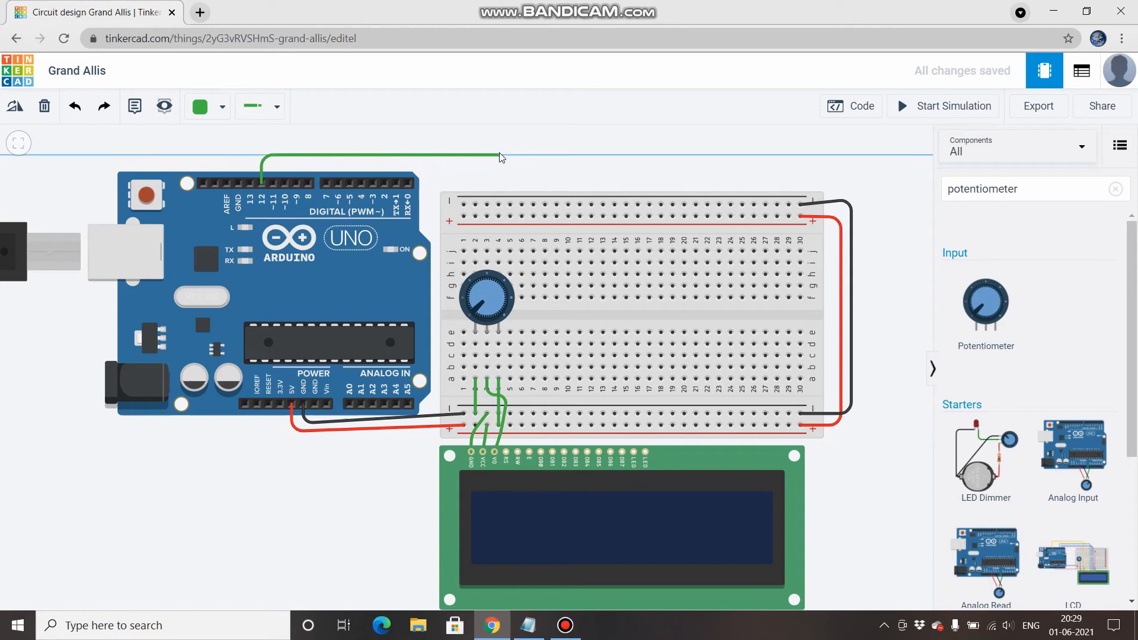
left_click(532, 160)
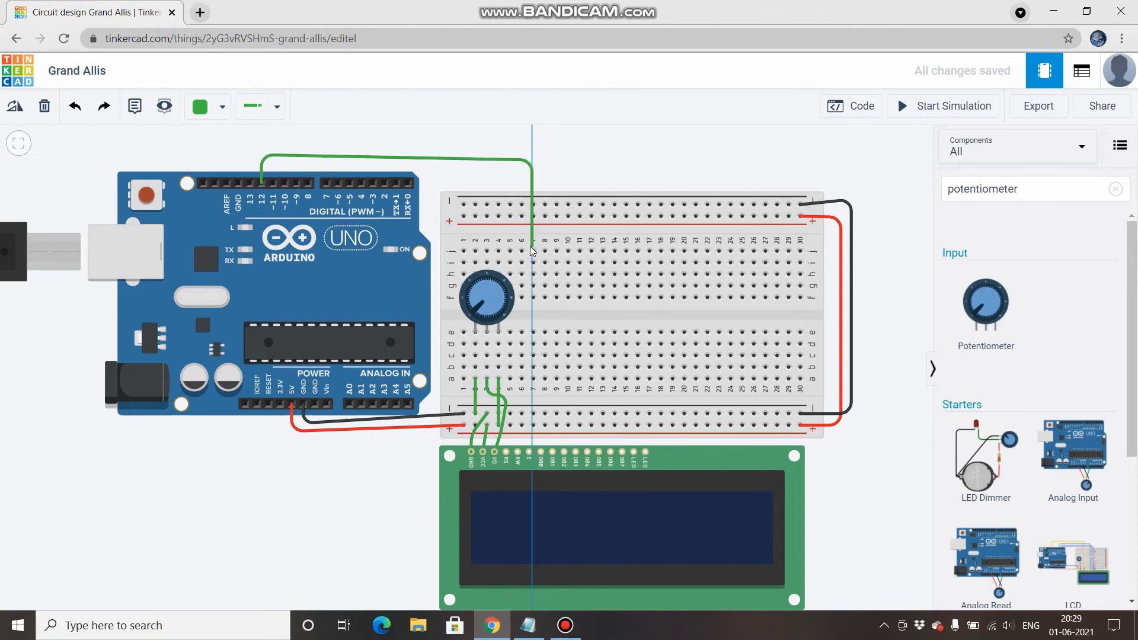
left_click(532, 250)
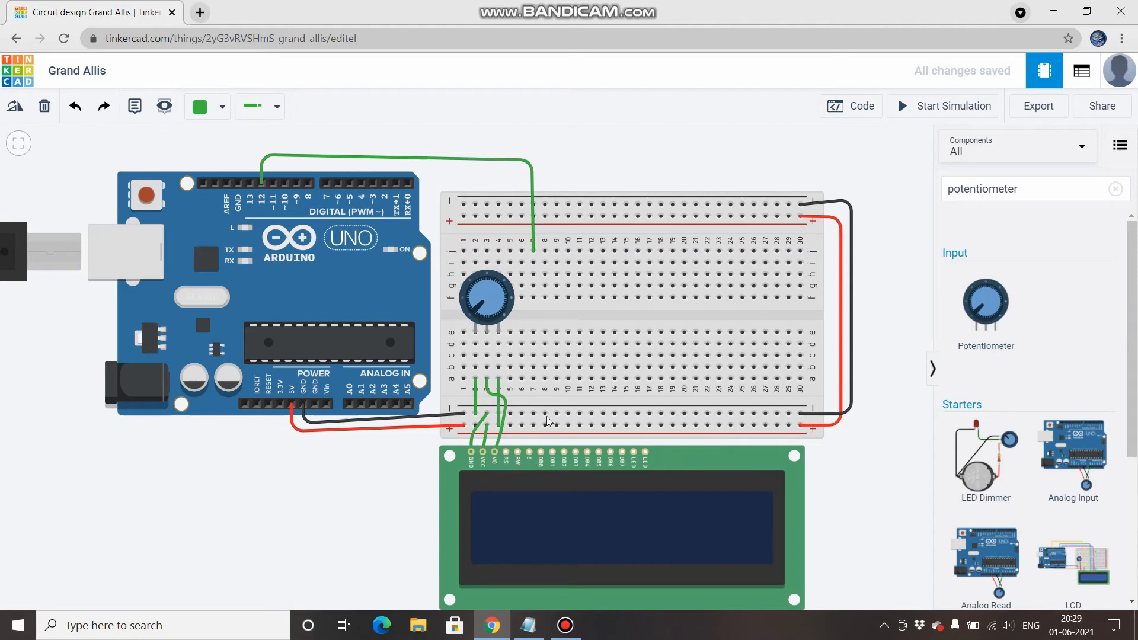
left_click(533, 243)
left_click_drag(534, 252, 533, 332)
left_click(309, 551)
Step: Wire the LCD's RS pin to column 7, row a, and its RW pin to the lower negative rail
left_click(507, 454)
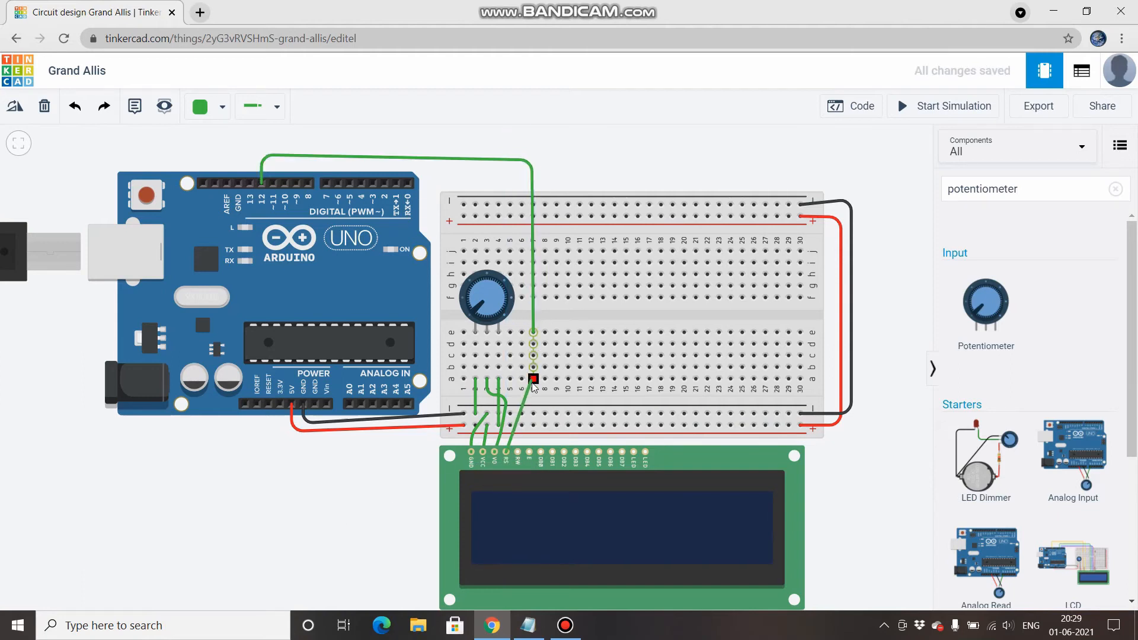
left_click(518, 453)
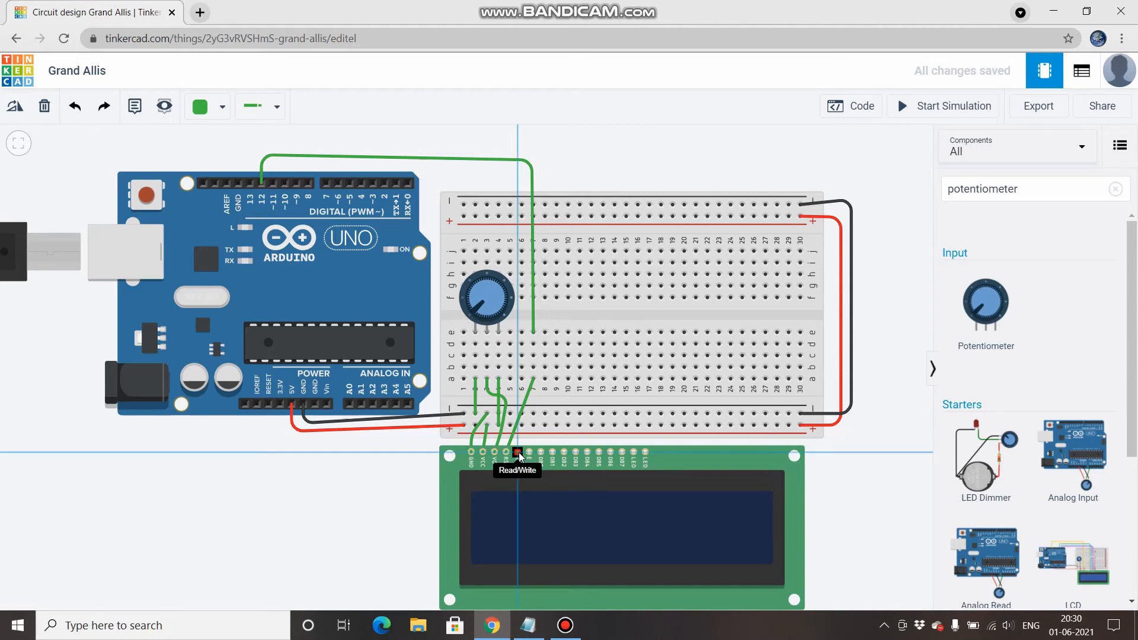
left_click(523, 414)
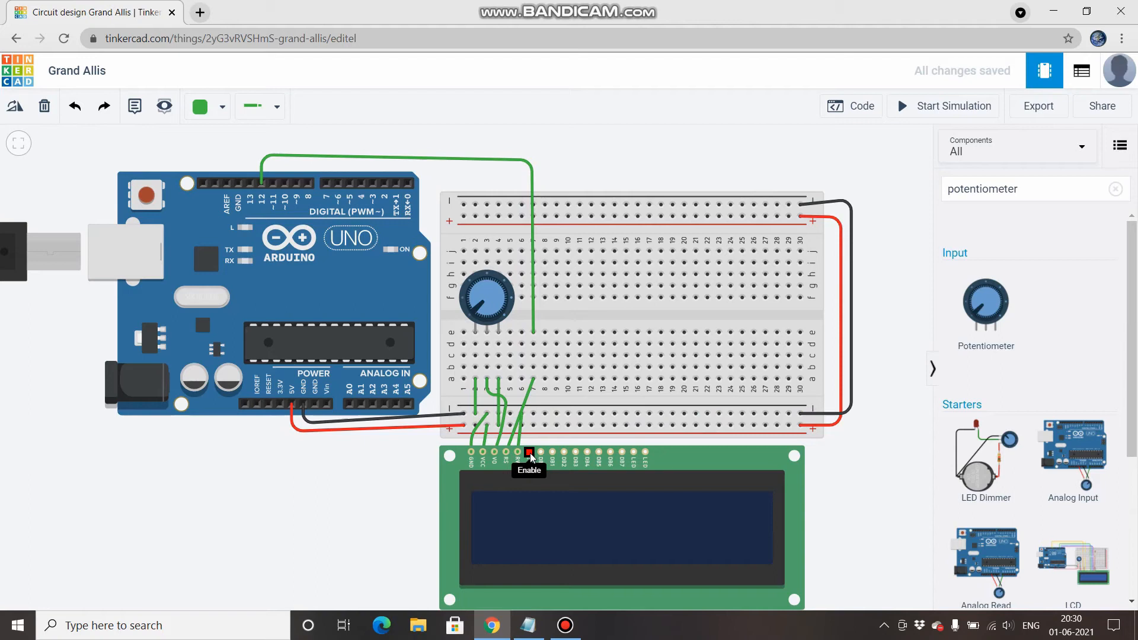
Step: Run a green wire from Arduino pin 11 to column 8, row e, and connect the LCD's Enable pin to column 8, row a
left_click(273, 180)
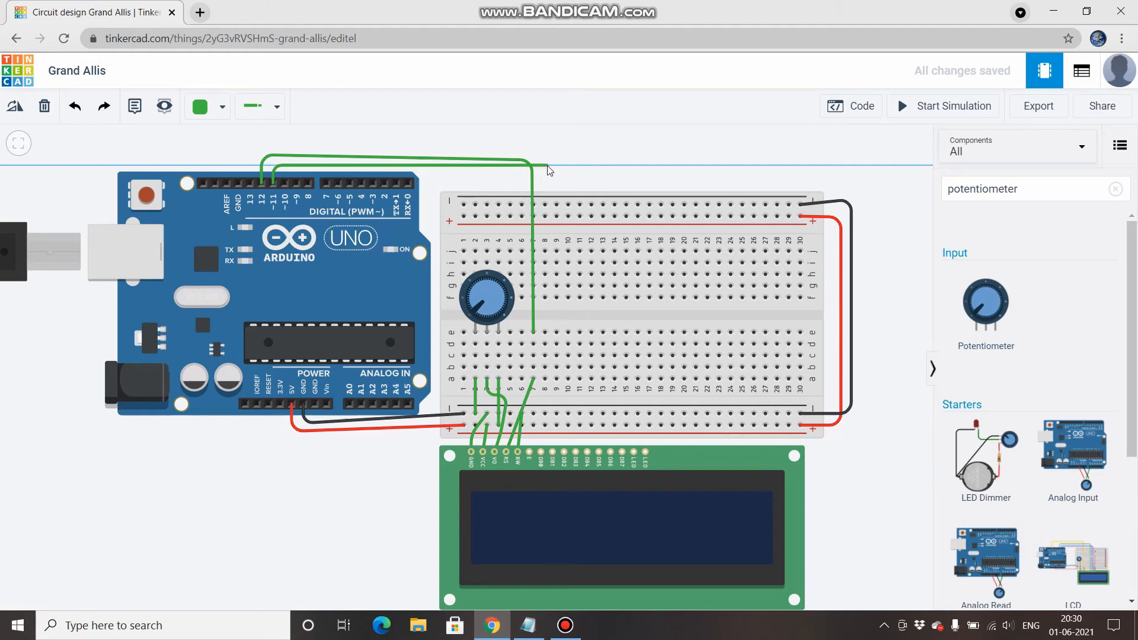
left_click(543, 166)
left_click(544, 332)
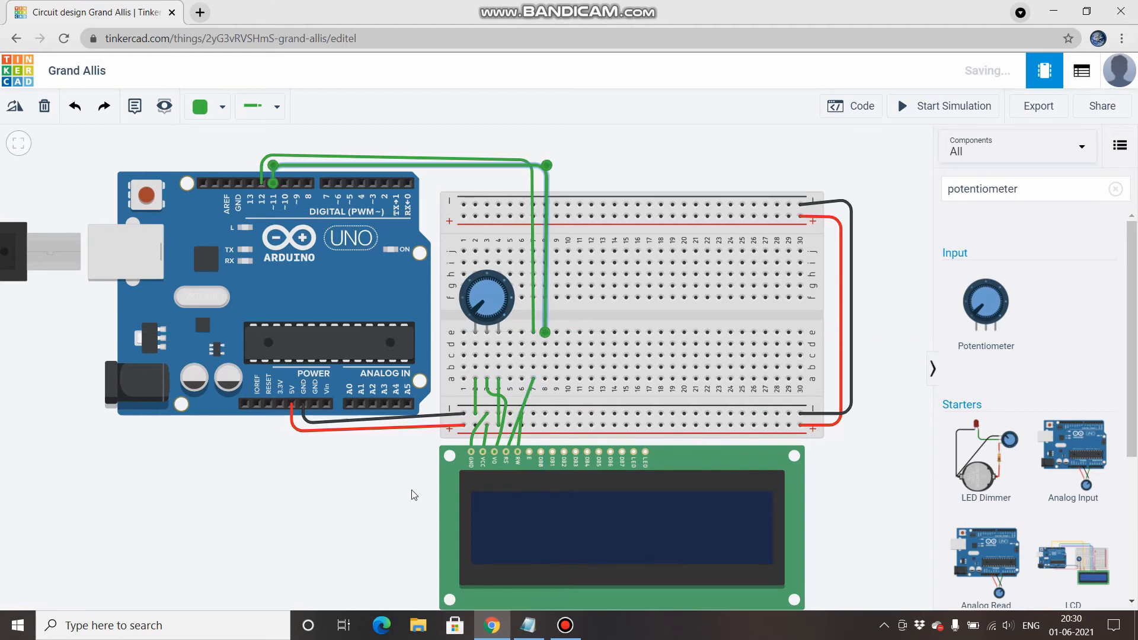
left_click(414, 496)
left_click(530, 452)
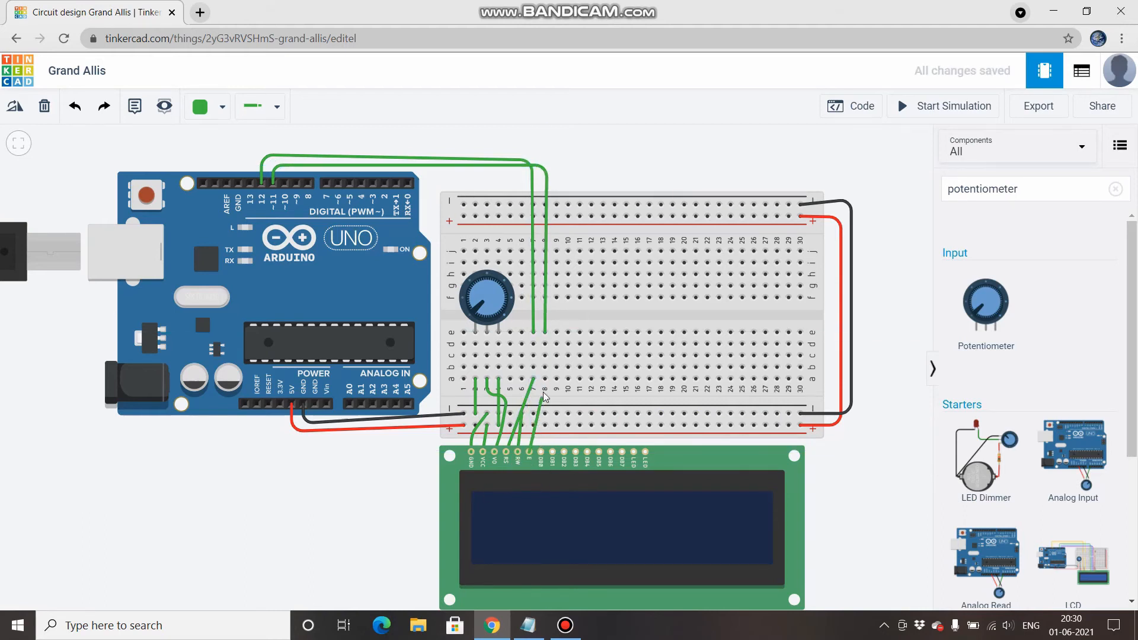
left_click(545, 380)
Step: Run a green wire with bends from Arduino pin 5 above the other wires to column 12, row e
left_click(349, 184)
left_click(350, 133)
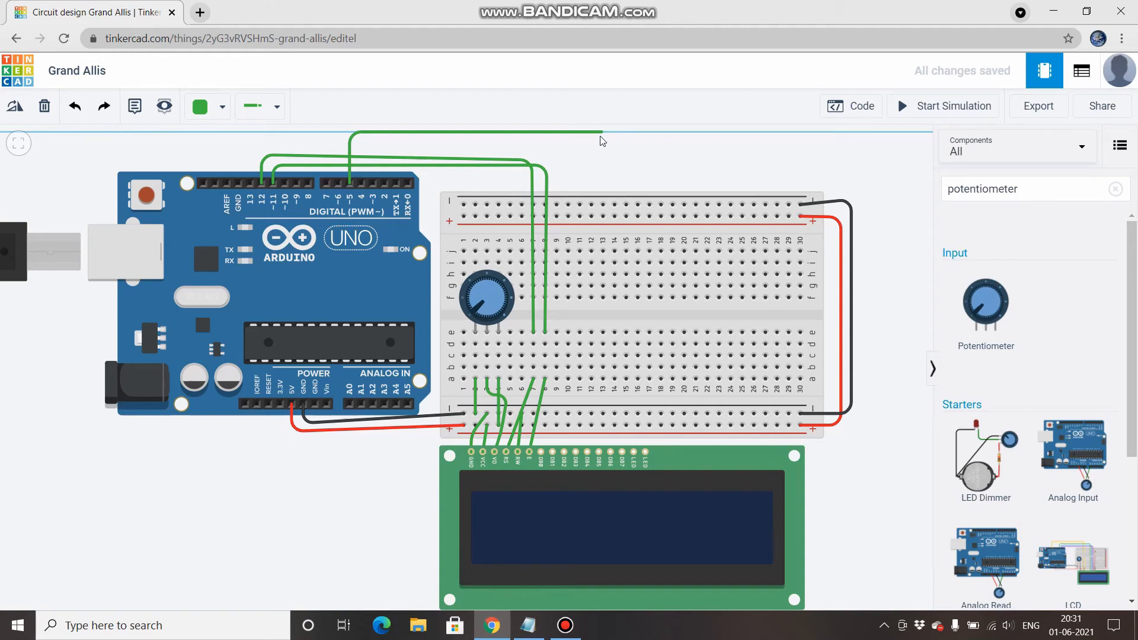
left_click(600, 138)
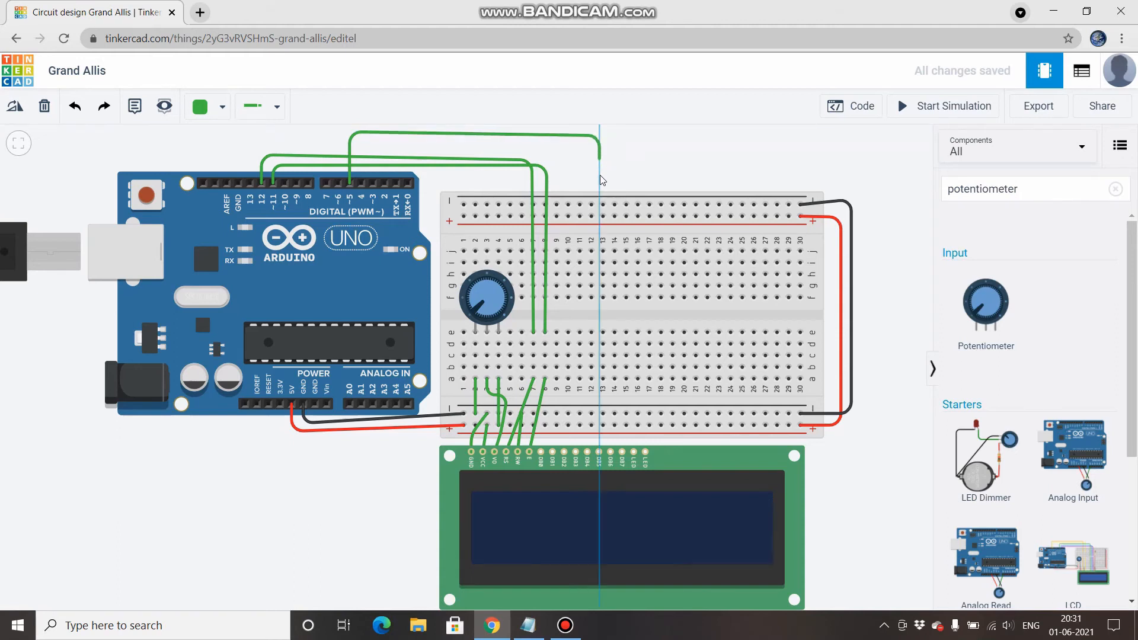
left_click(593, 333)
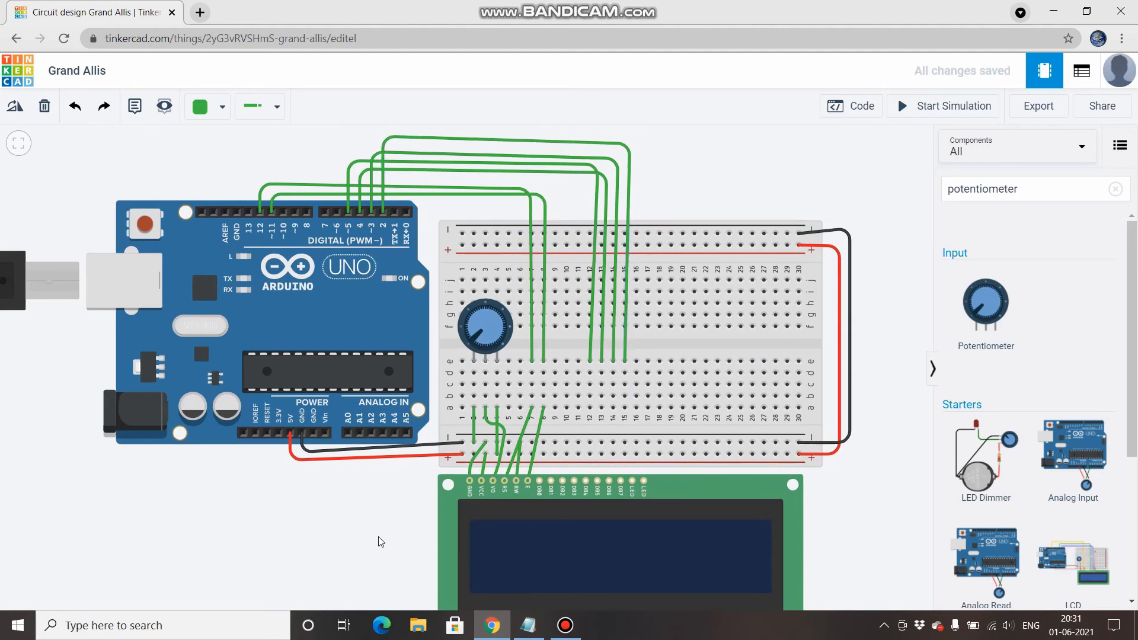
Step: Wire the LCD's DB4 pin to column 12, row a, and its DB5 pin to column 13, row a
left_click_drag(380, 542, 376, 495)
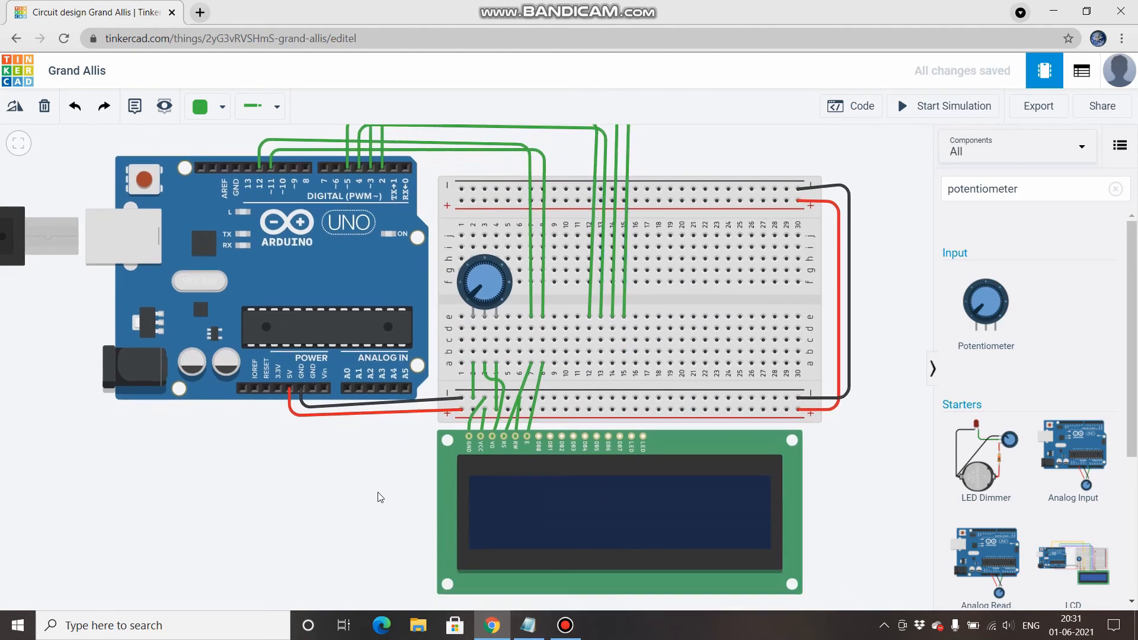
left_click(585, 438)
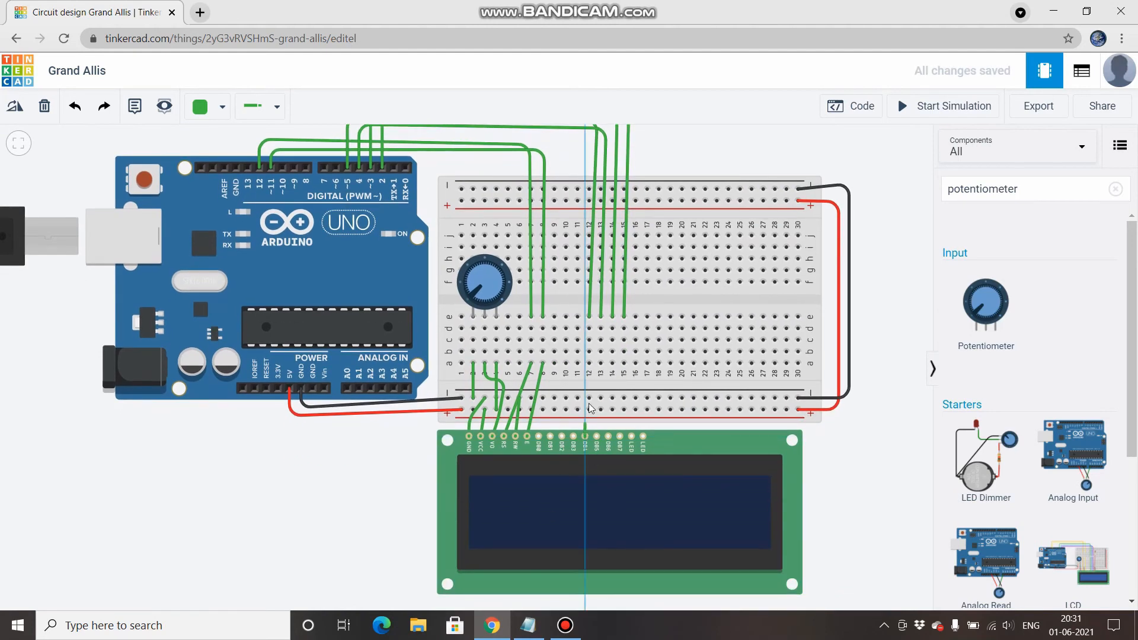
left_click(589, 364)
left_click(454, 471)
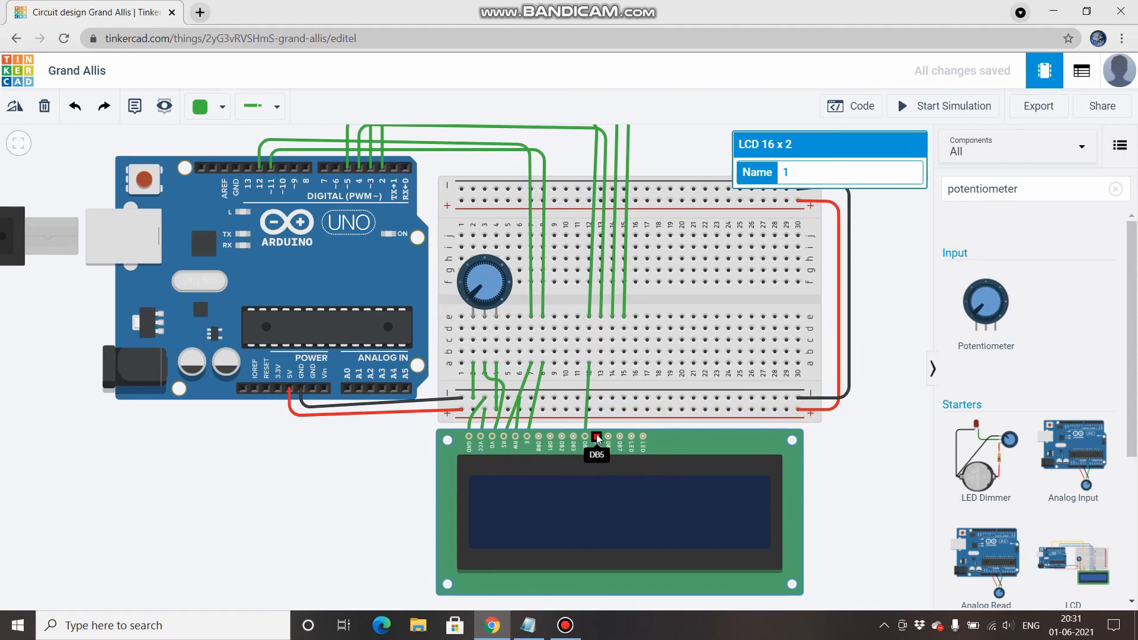
left_click(597, 438)
left_click(601, 364)
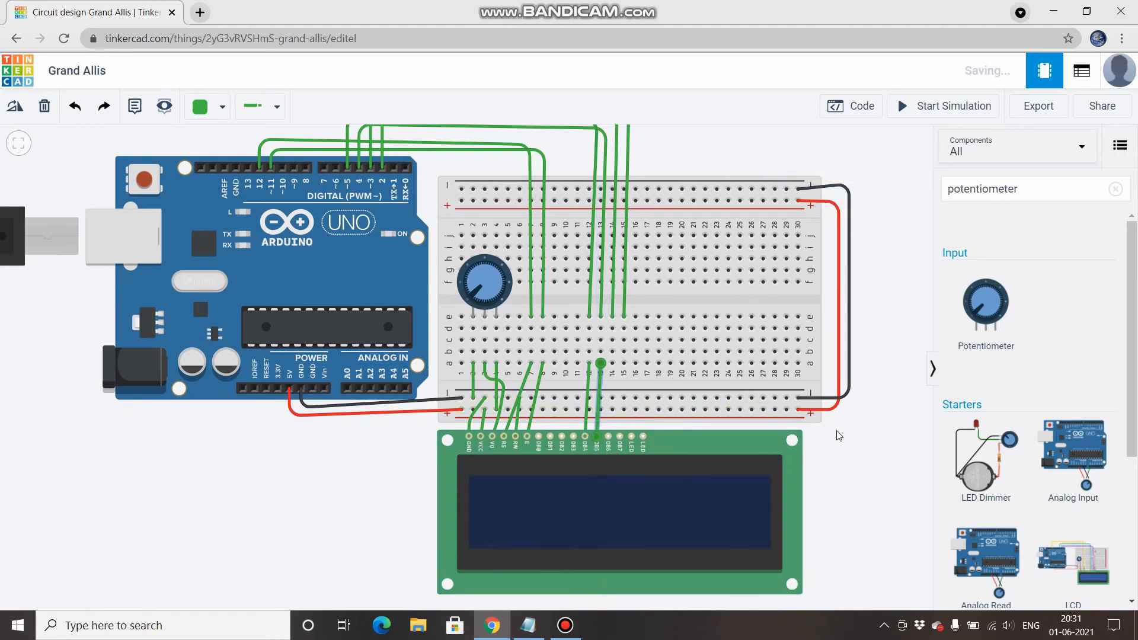
Step: Wire the LCD's DB6 and DB7 pins to row a, columns 14 and 15, and its last LED pin to the lower negative rail
left_click(609, 437)
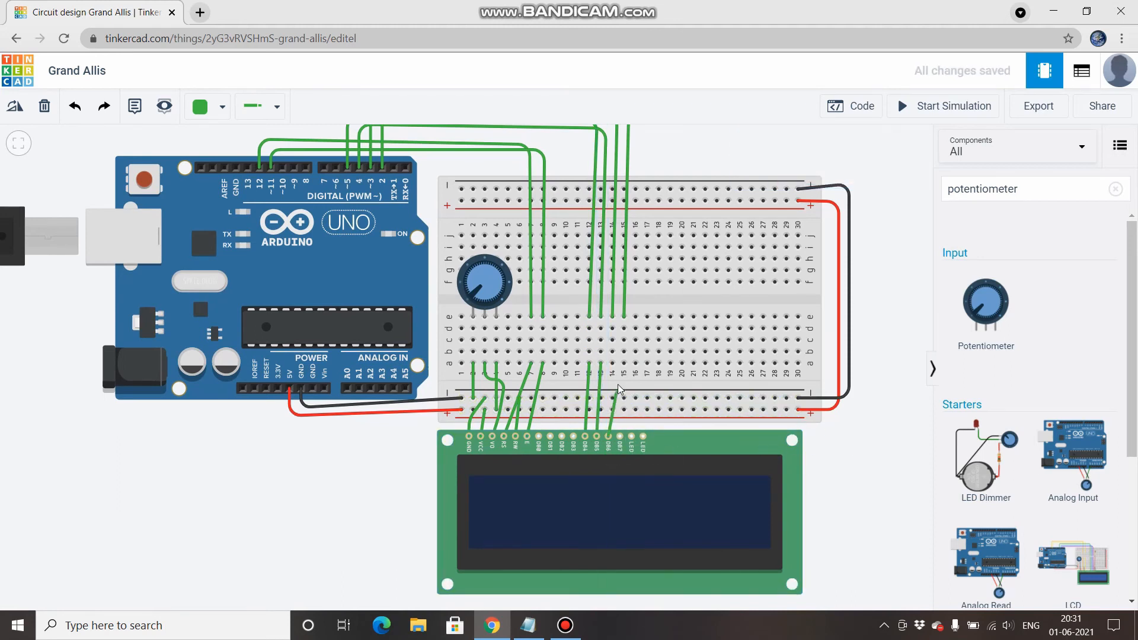
left_click(612, 364)
left_click(620, 437)
left_click(624, 364)
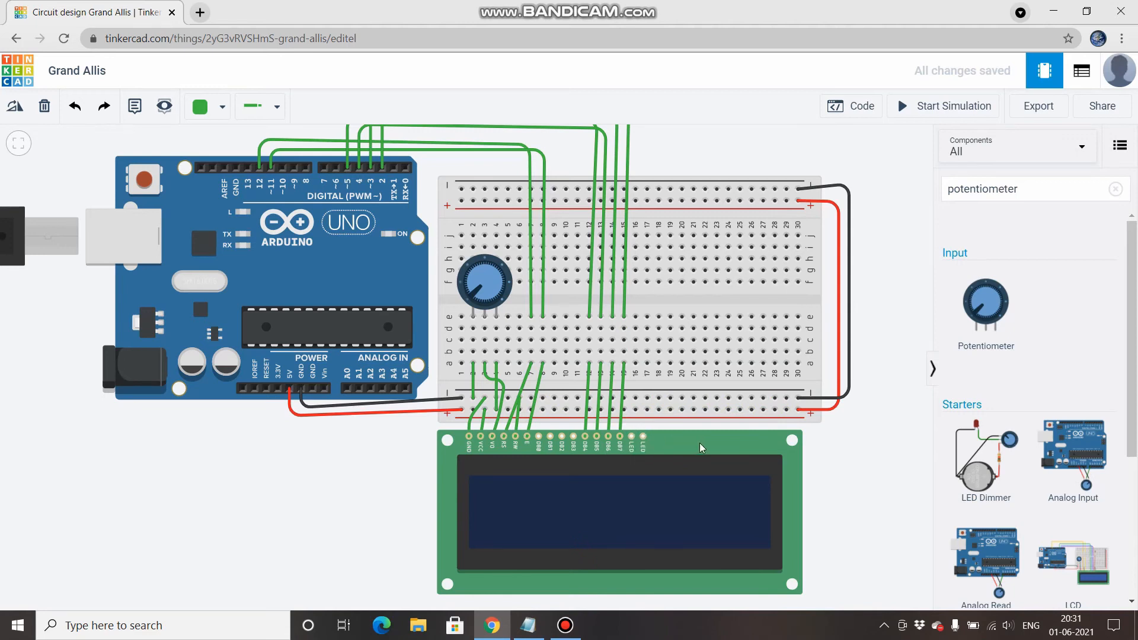
left_click(644, 438)
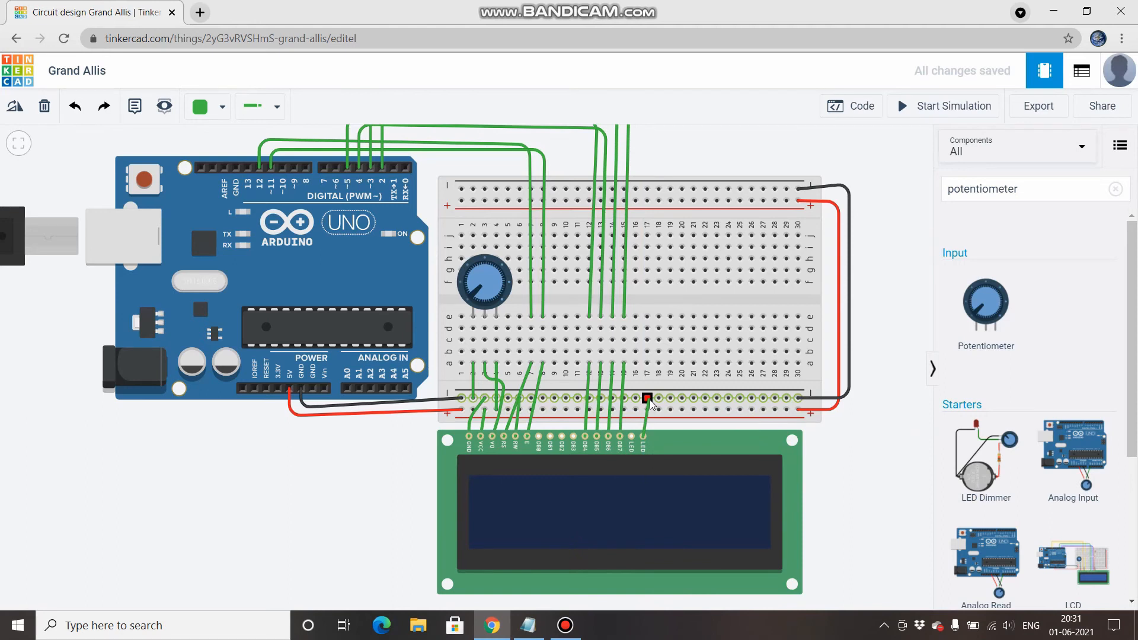
left_click(649, 399)
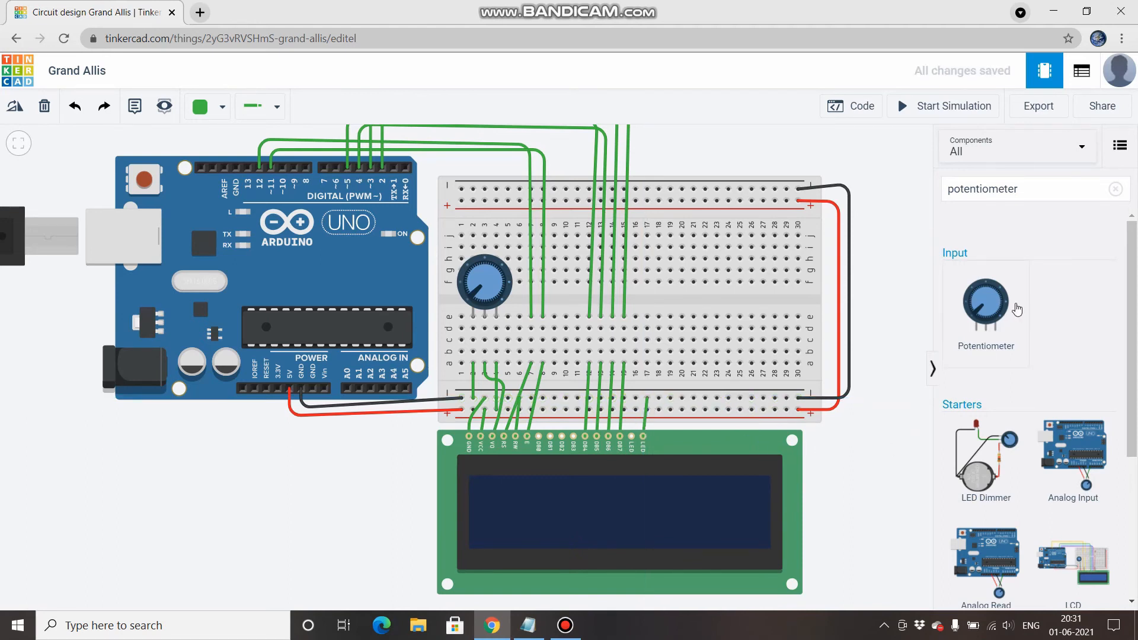
Step: Search the components for "res" and place a resistor vertically in column 16 of the lower breadboard half
left_click(1116, 188)
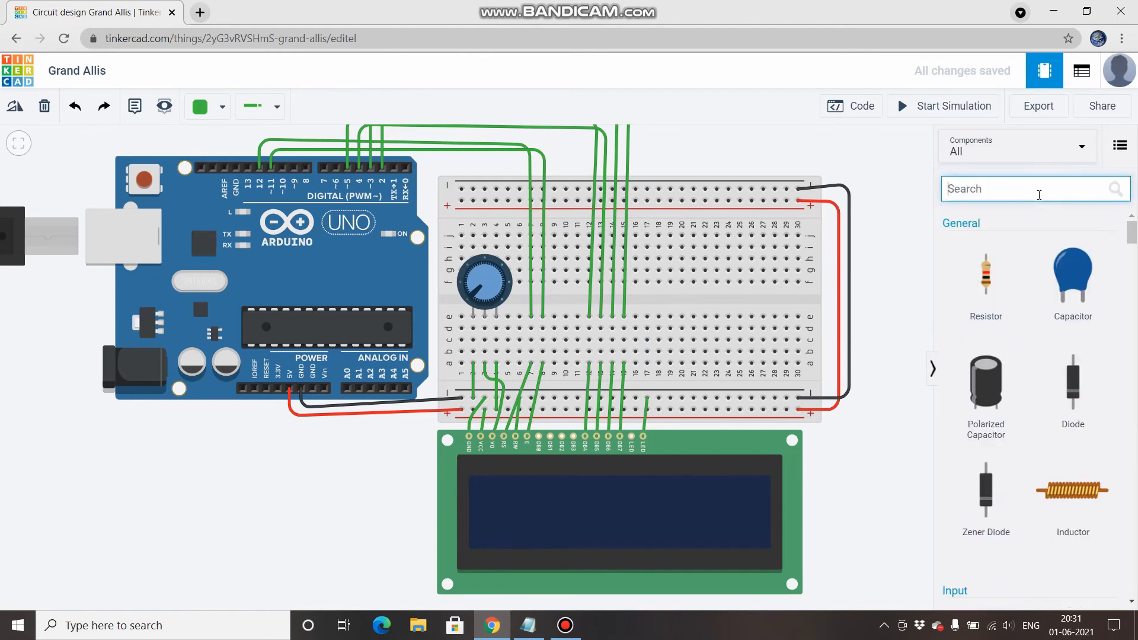
type("res")
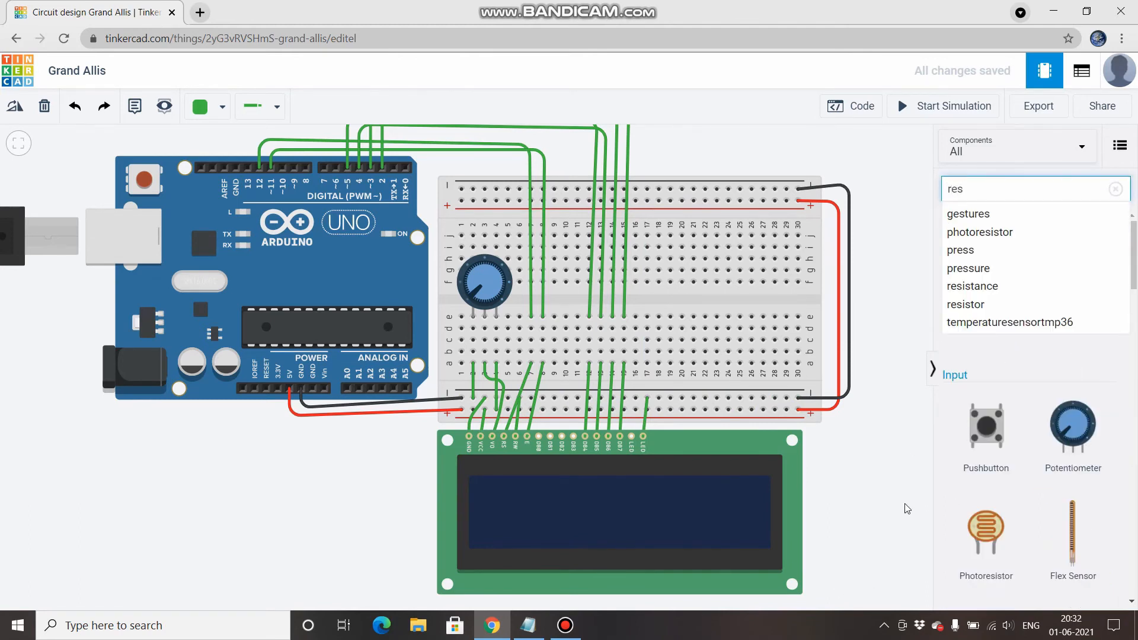
key("Return")
left_click_drag(986, 275, 636, 344)
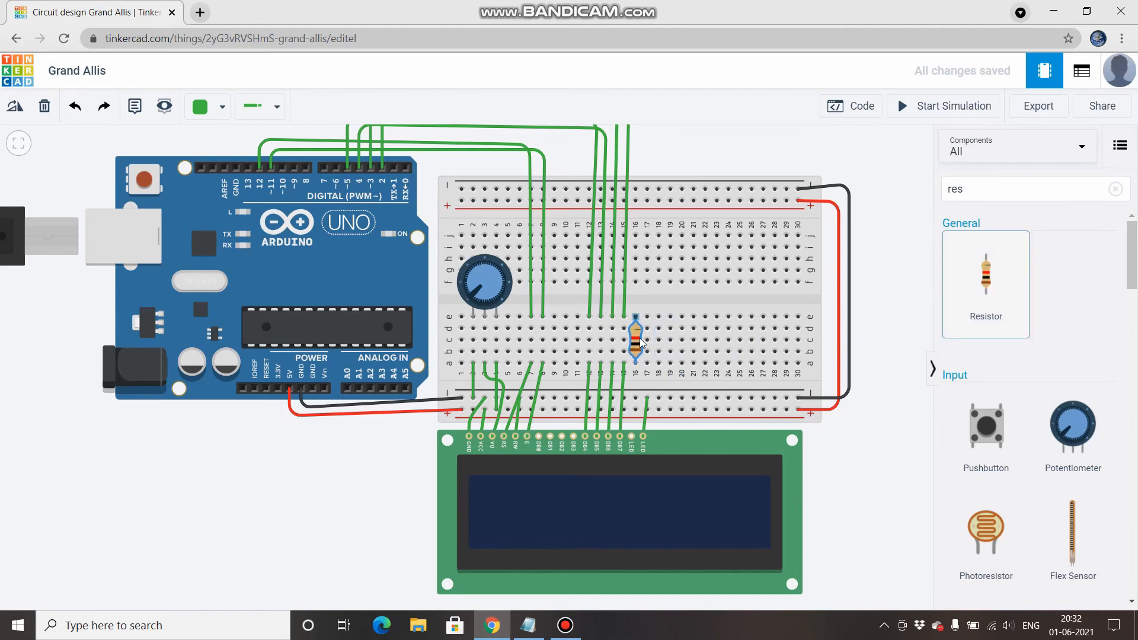
Step: Wire the resistor's lower end to the LCD's first LED pin and, shifted across the centre gap, its upper end to the upper positive rail
left_click(631, 438)
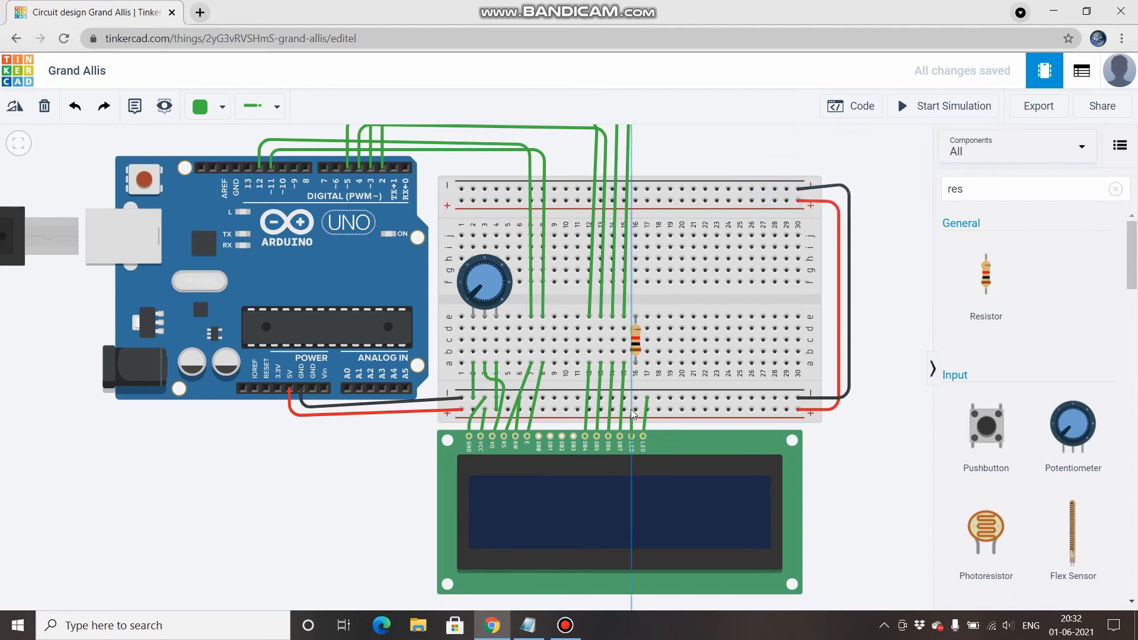
left_click(637, 369)
left_click_drag(640, 343, 640, 311)
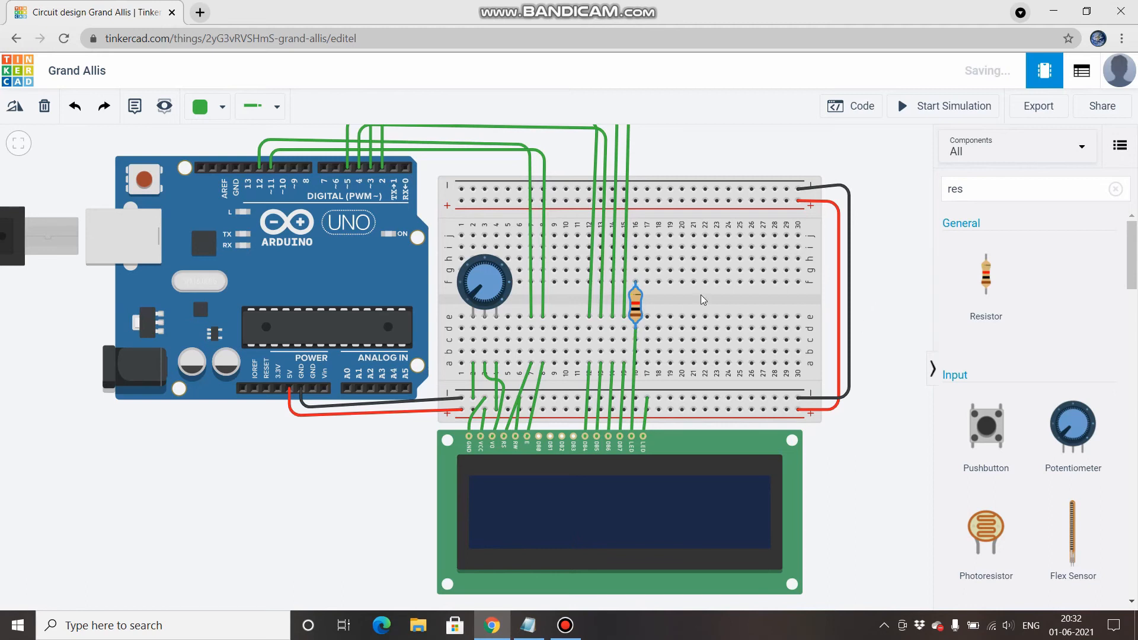
left_click(636, 289)
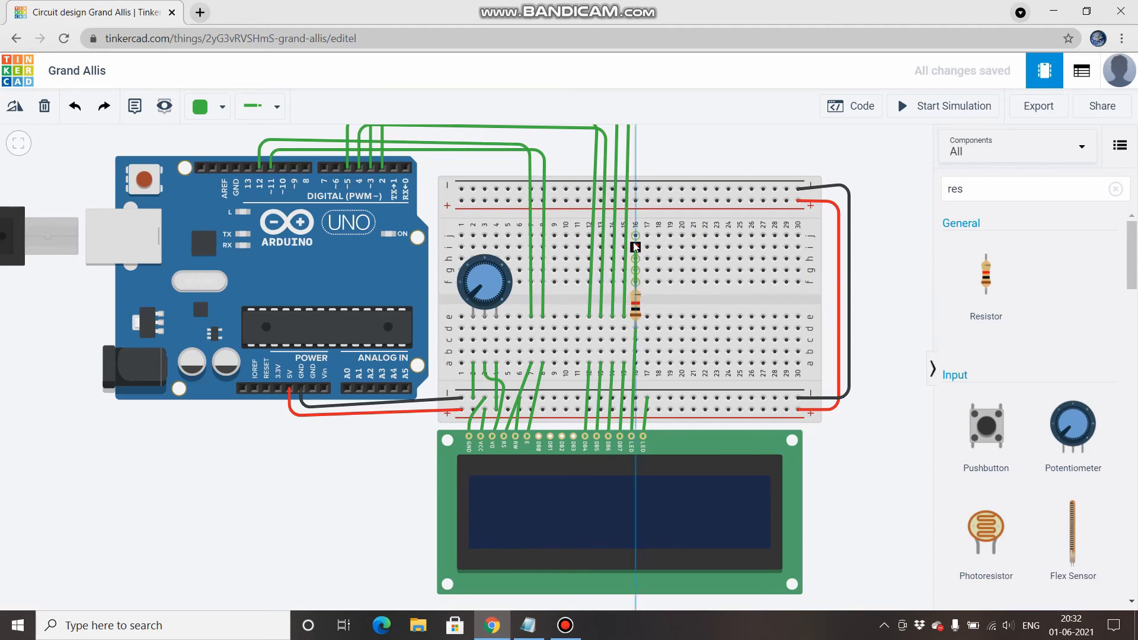
left_click(636, 200)
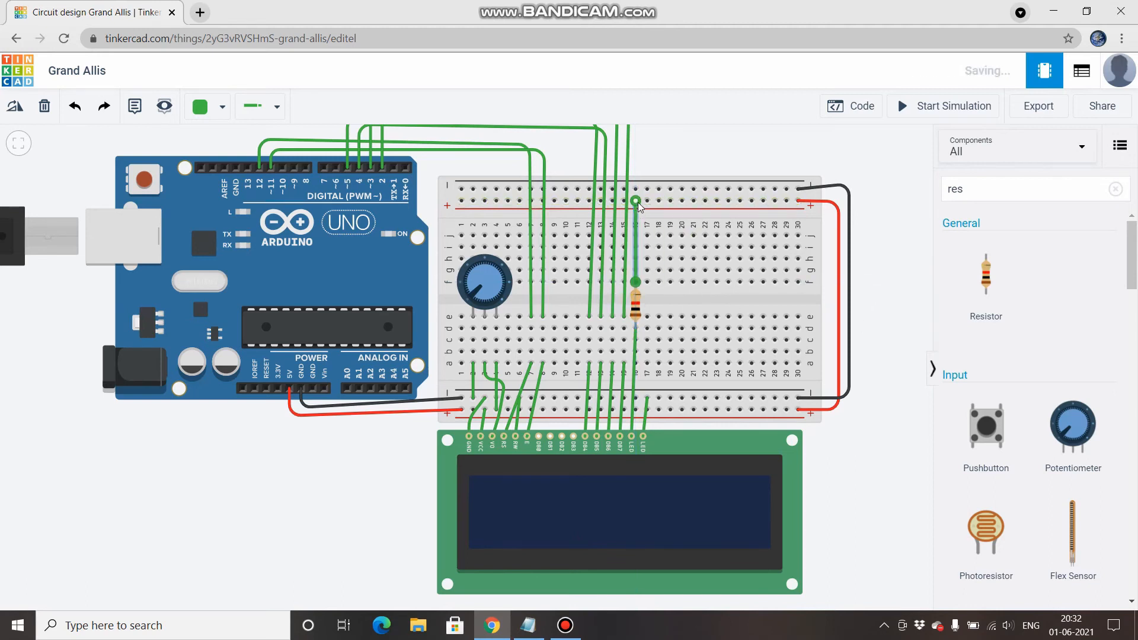
Step: Set the resistor's resistance to 560 Ω
left_click(636, 308)
left_click(906, 198)
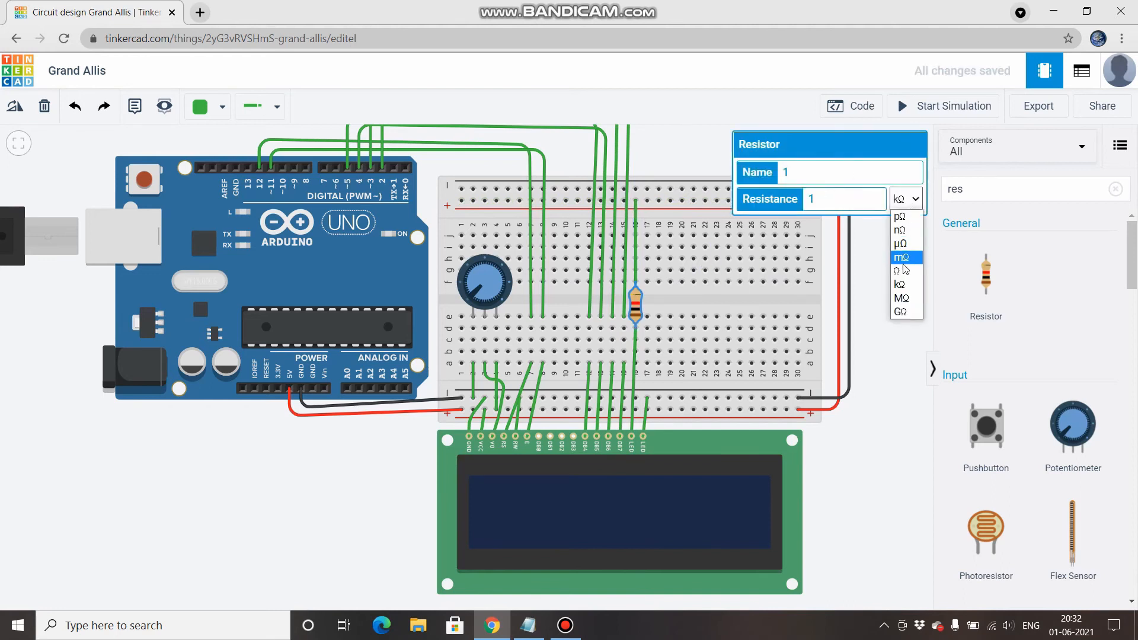
left_click(901, 275)
left_click(830, 199)
key("BackSpace")
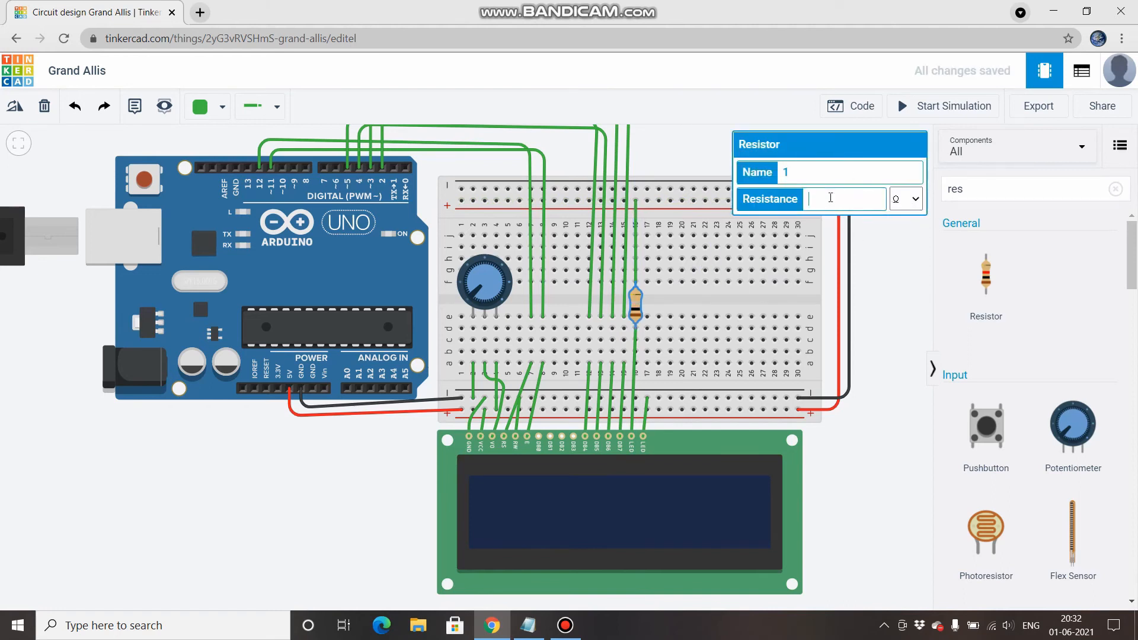
type("560")
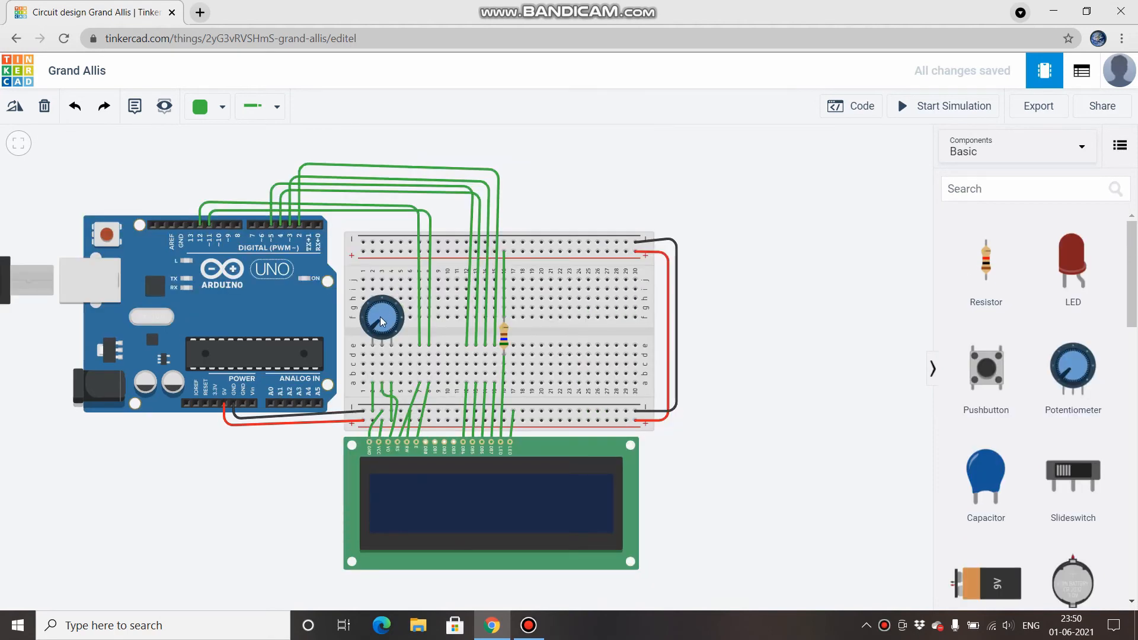
Step: Set the potentiometer's resistance to 10 kΩ
left_click(382, 322)
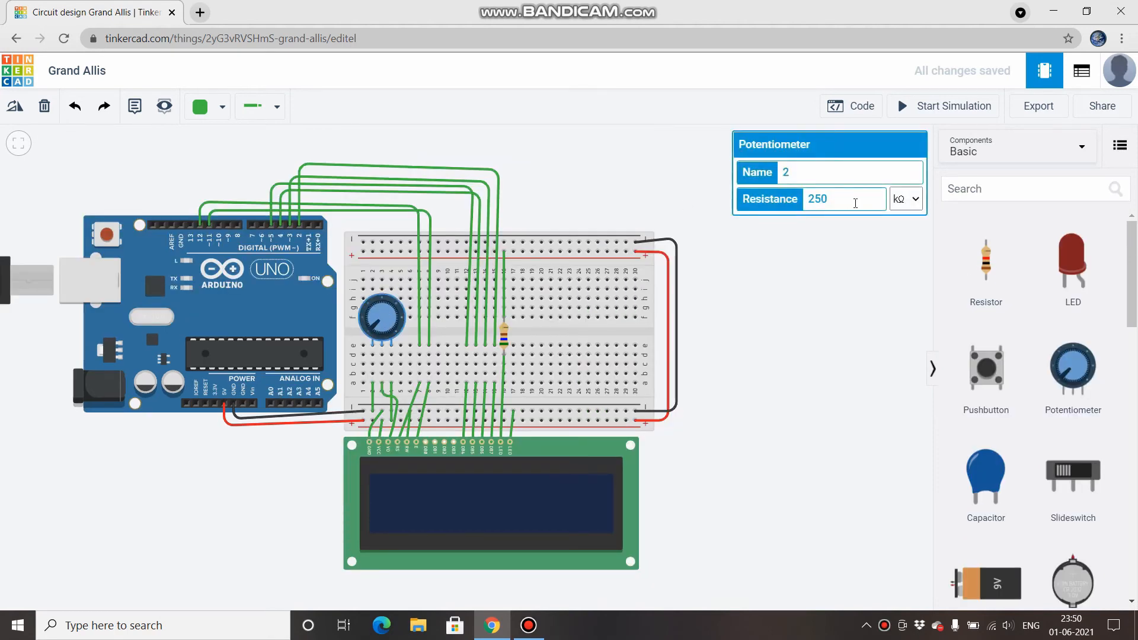
key("BackSpace")
key("BackSpace")
key("BackSpace")
type("10")
left_click(802, 344)
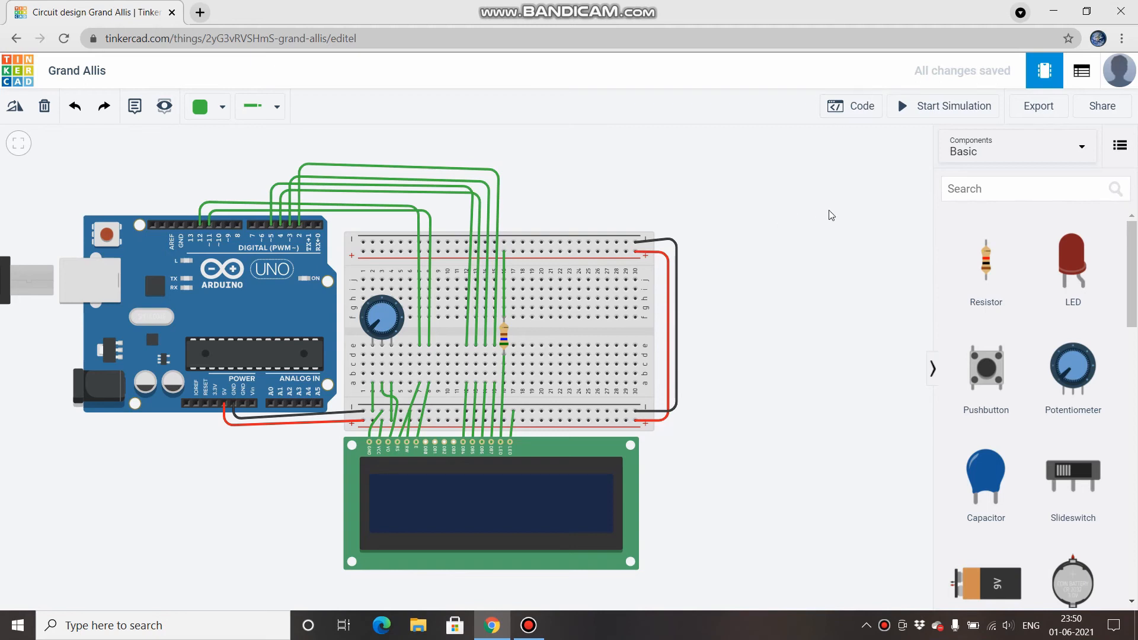
Step: Review the Arduino's LiquidCrystal text code, from the pin assignment to the display commands, and close the code view
left_click(863, 107)
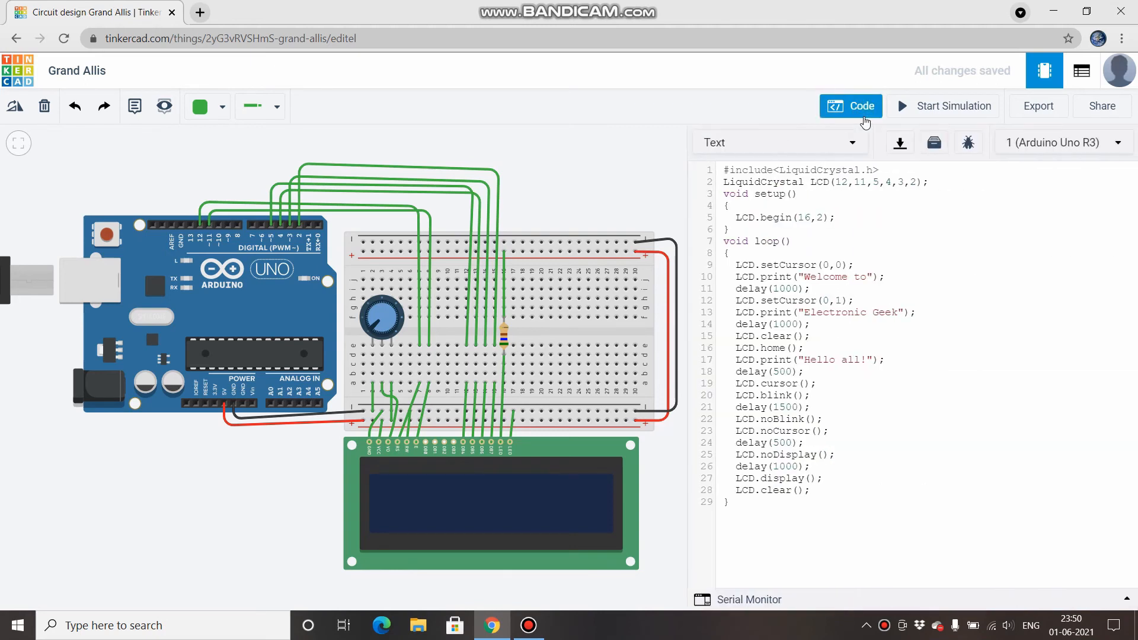
left_click(912, 366)
left_click(850, 110)
Step: Run the simulation and turn the potentiometer's knob to adjust the LCD contrast
left_click(912, 112)
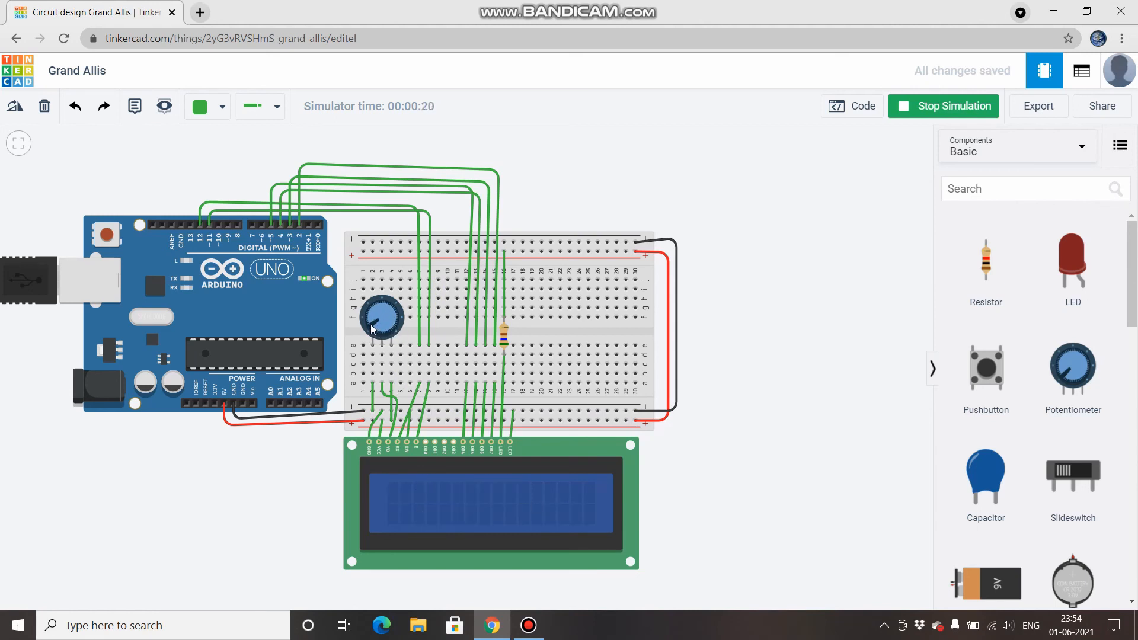
left_click_drag(371, 325, 372, 322)
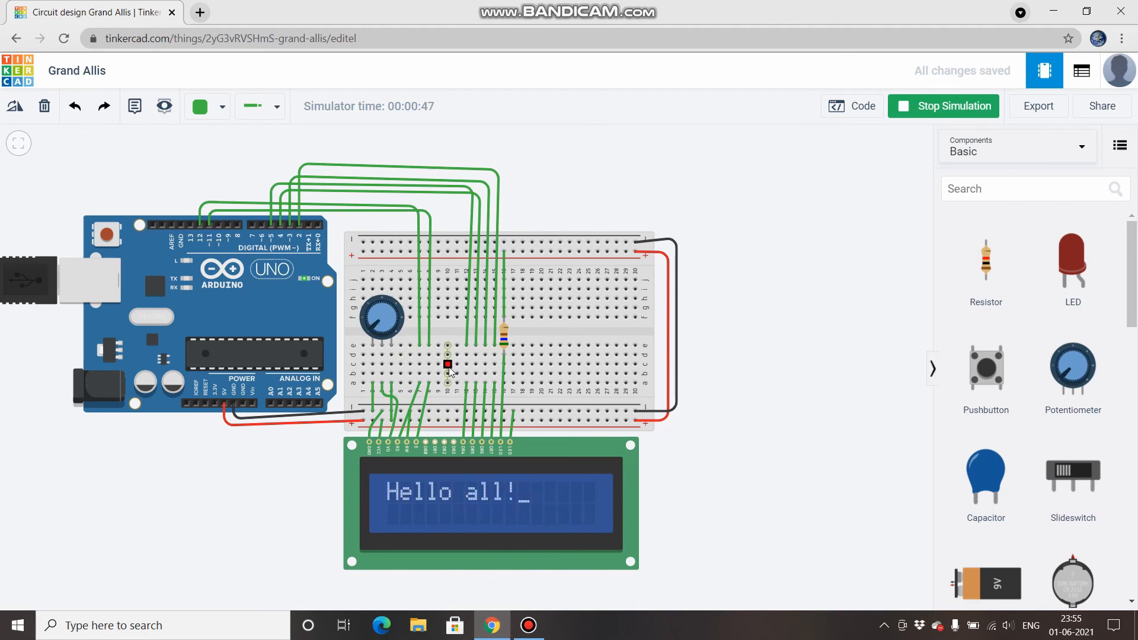
Step: Search all components for "mul" and place a multimeter below the Arduino Uno
left_click(1000, 159)
left_click(996, 208)
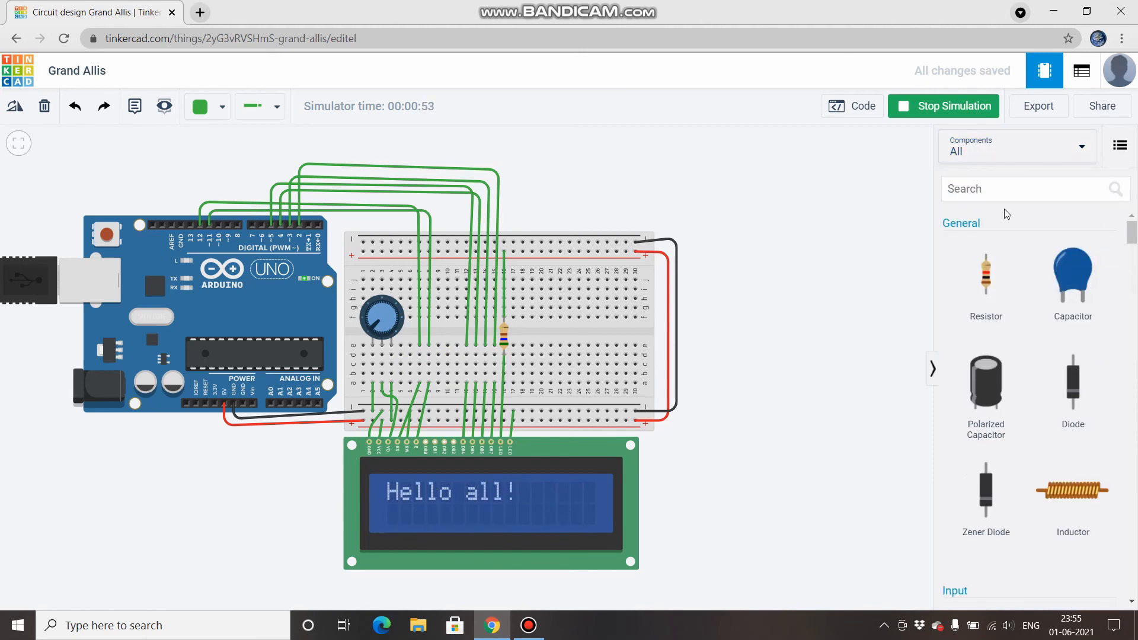
left_click(1010, 194)
type("mul")
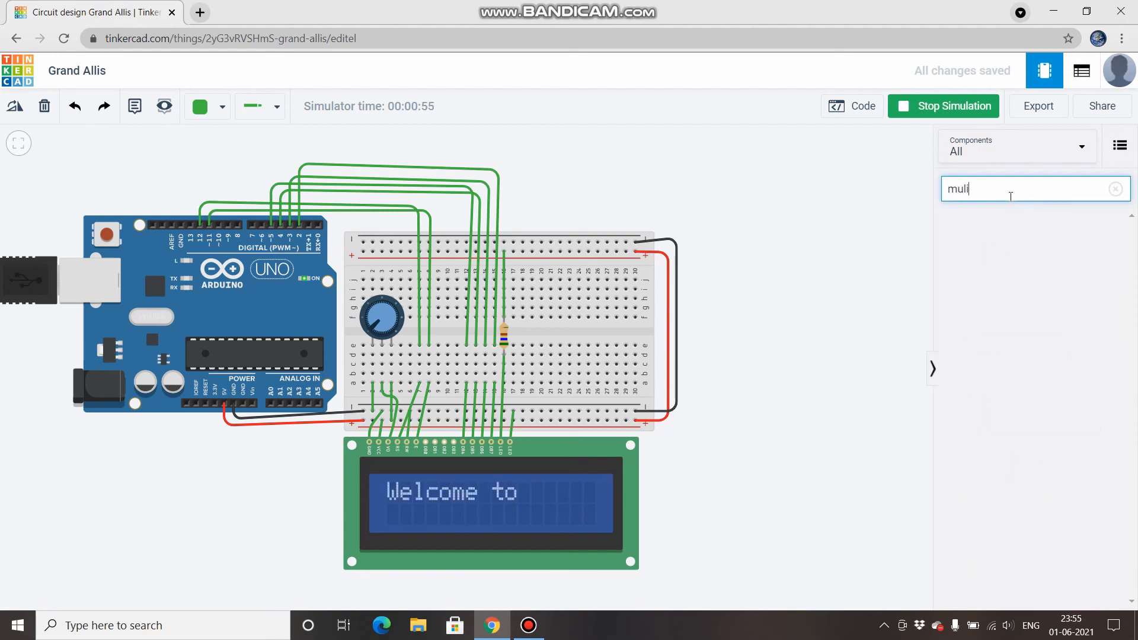
left_click_drag(981, 317, 255, 496)
left_click(273, 517)
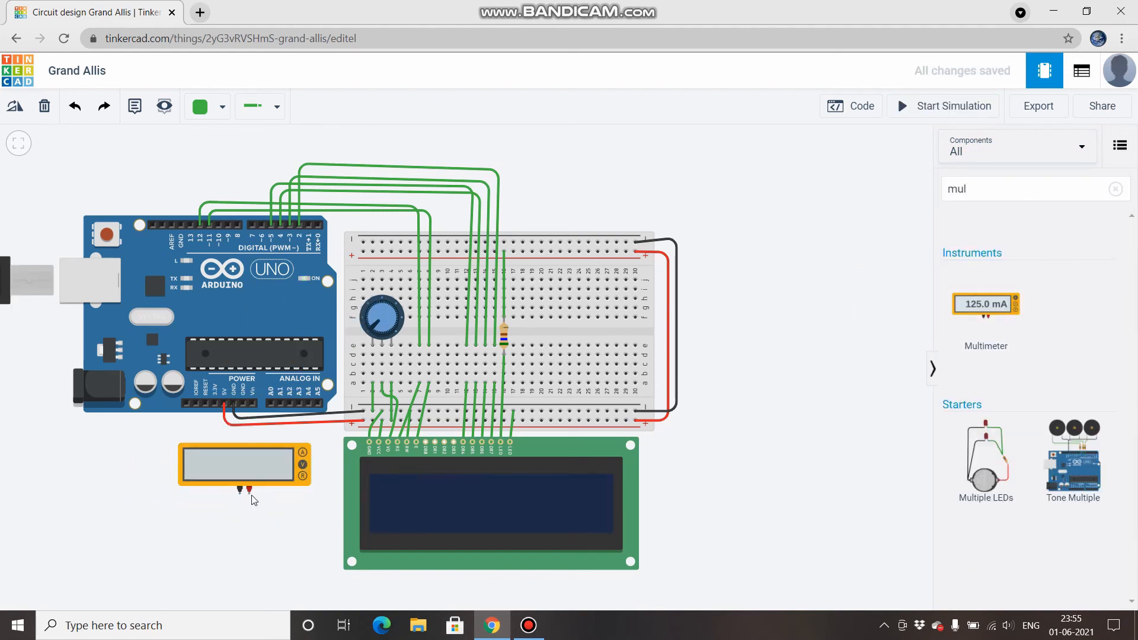
Step: Wire the multimeter's positive probe to row d below the potentiometer's middle pin, and its negative probe to the lower negative rail
left_click(249, 491)
left_click(383, 355)
left_click(239, 497)
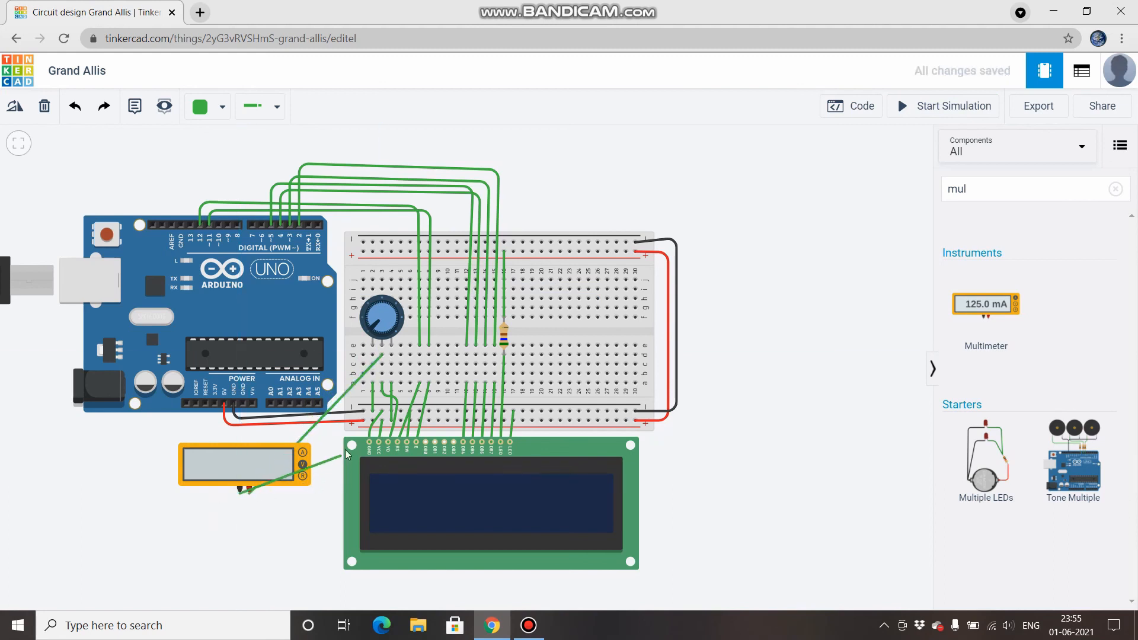
left_click(354, 421)
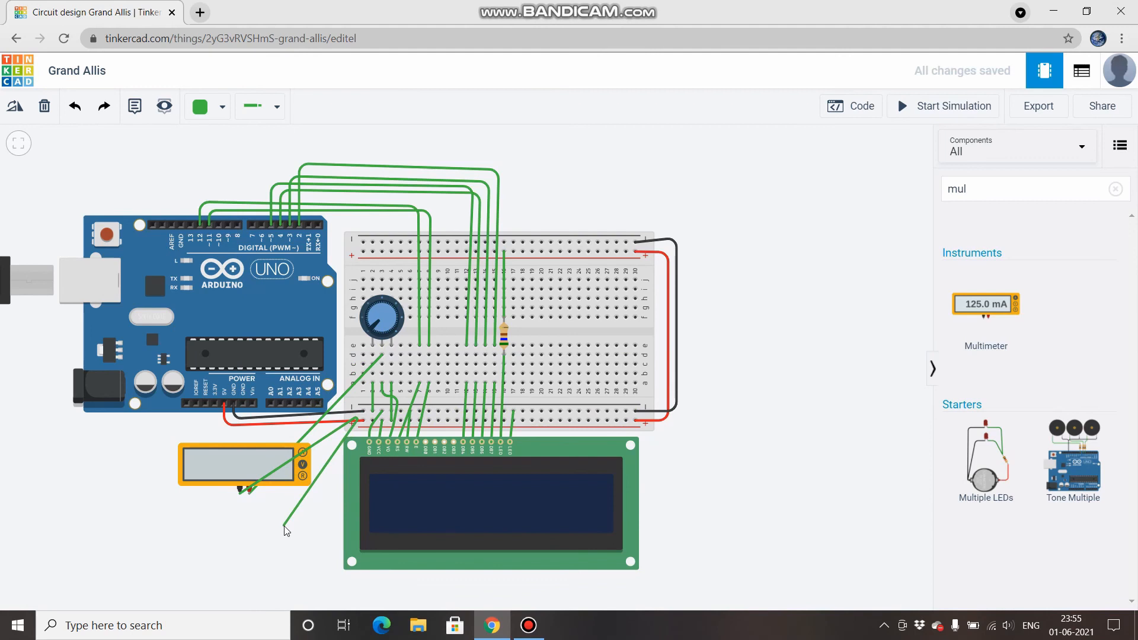
left_click(366, 413)
Step: Simulate the circuit, turn the potentiometer up and back down to compare contrast voltage with the LCD text, and stop the simulation
left_click(961, 107)
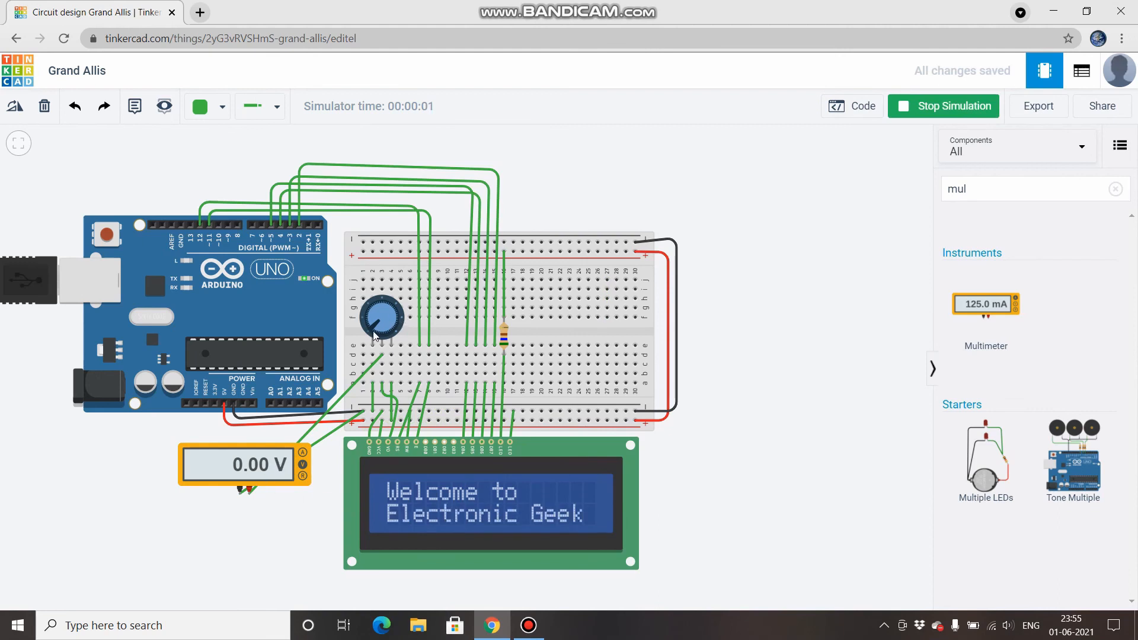
left_click_drag(374, 336, 371, 326)
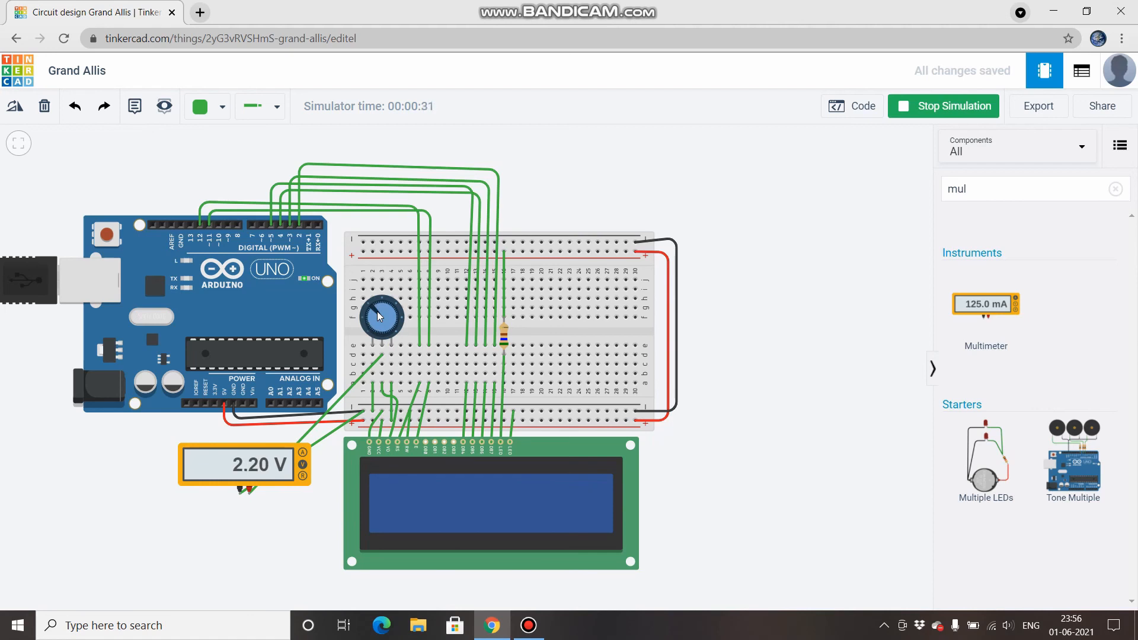
left_click_drag(379, 316, 390, 344)
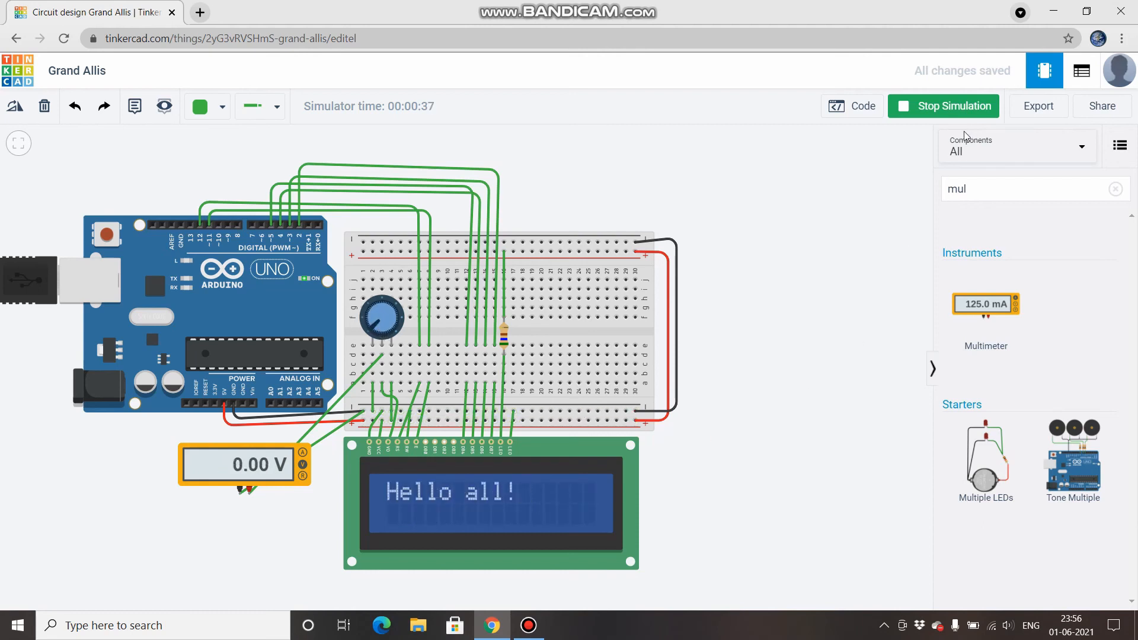
left_click(940, 107)
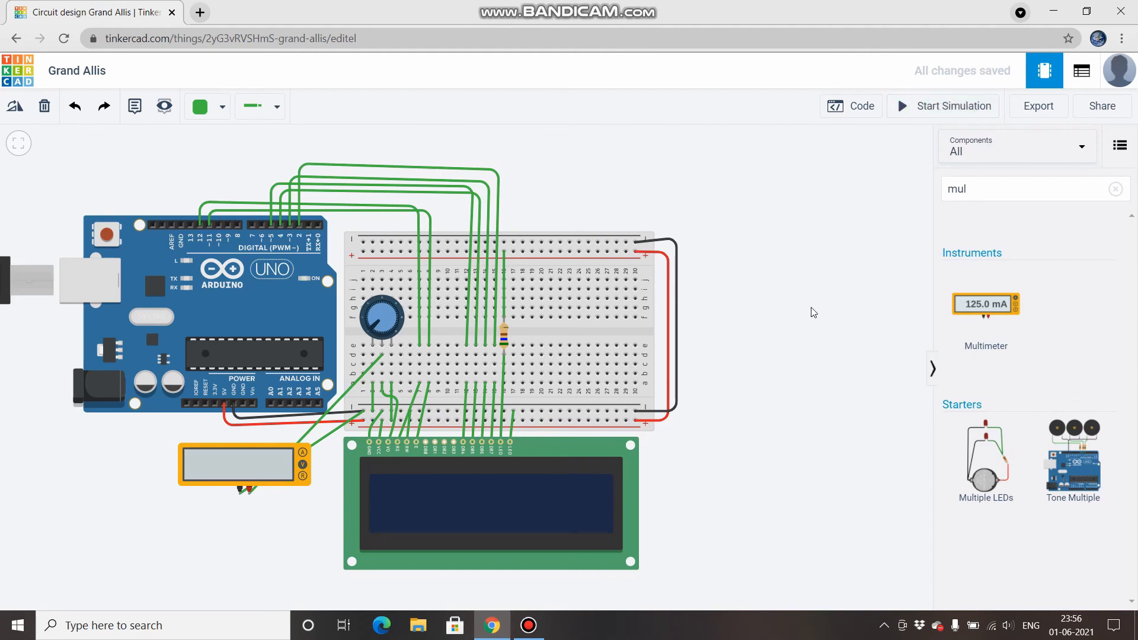